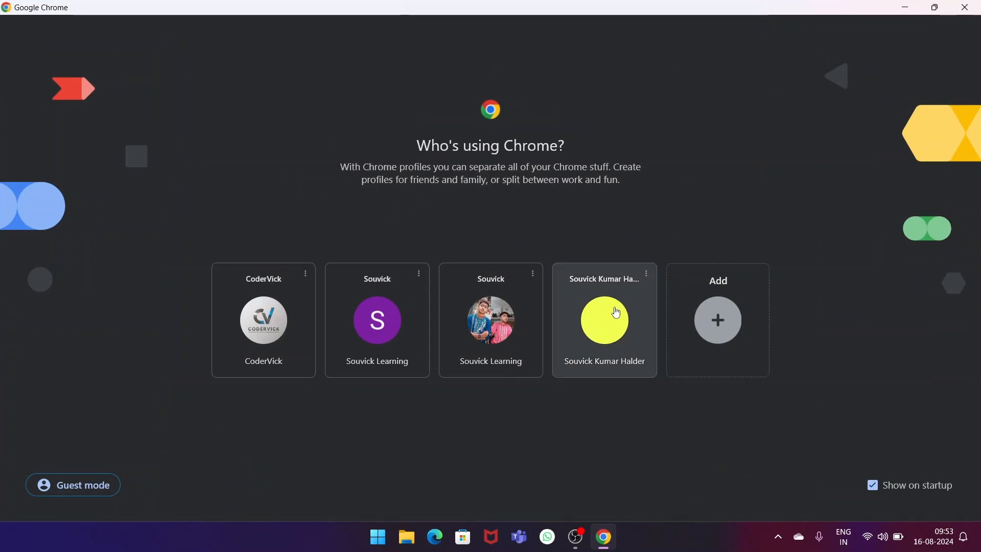
Open the yellow-avatar browser profile, search for "vs code install" and open the official Visual Studio Code download page
left_click(613, 334)
left_click(169, 38)
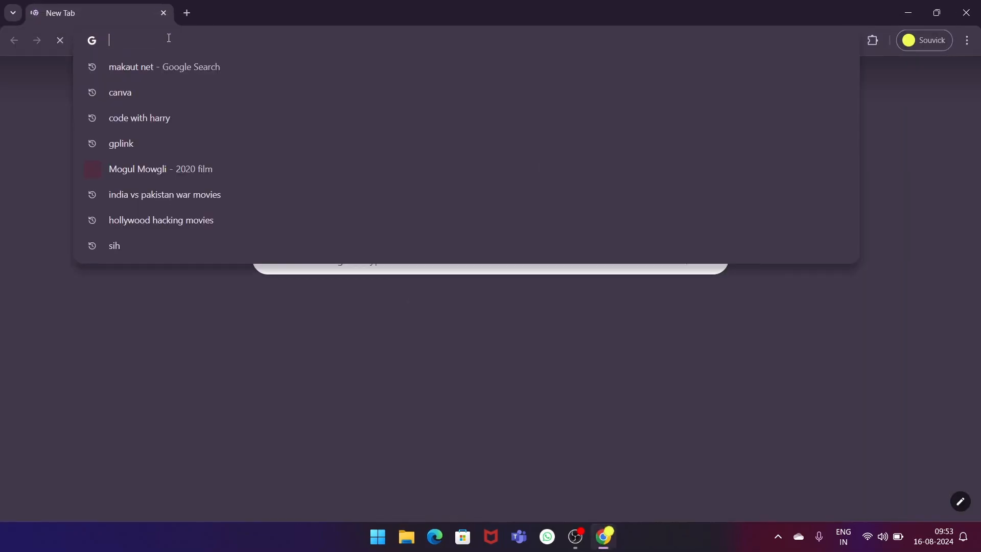
type("vs code install")
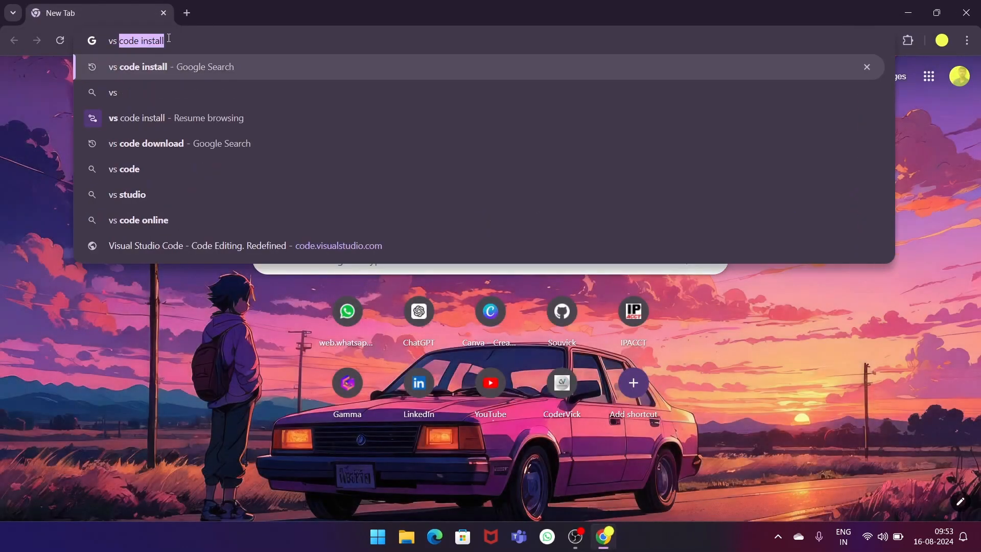
key("Return")
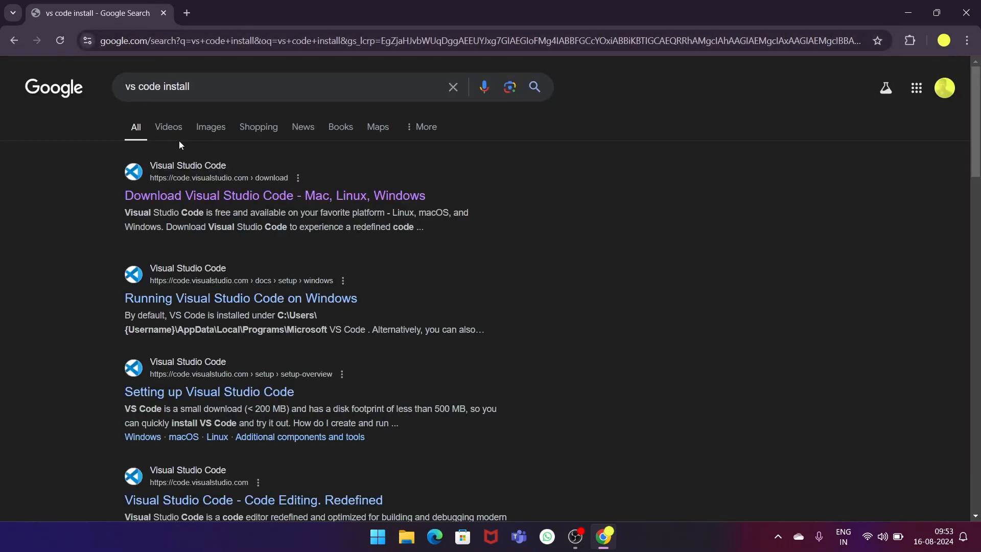
left_click(166, 197)
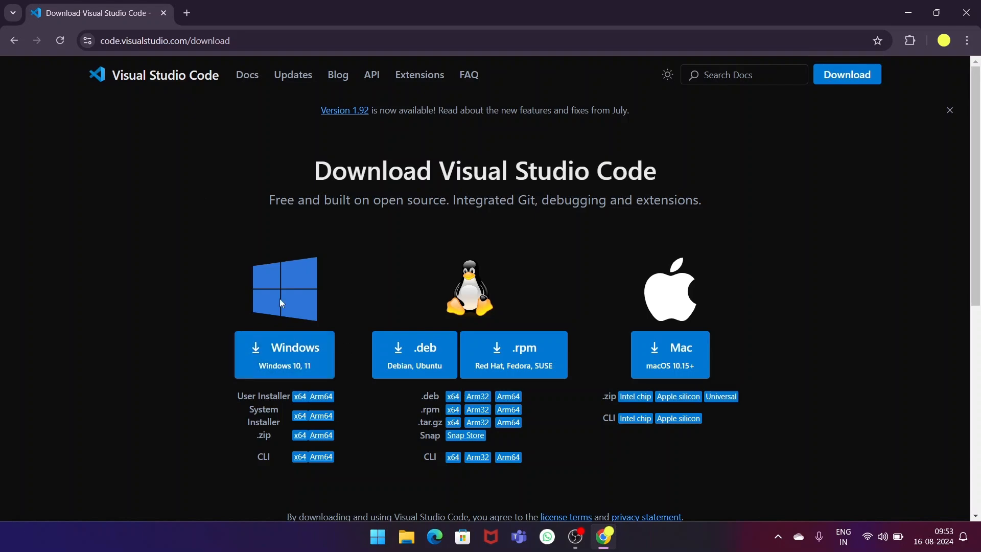
Download the Windows installer VSCodeUserSetup-x64-1.92.2 and save it in the Downloads folder
left_click(287, 361)
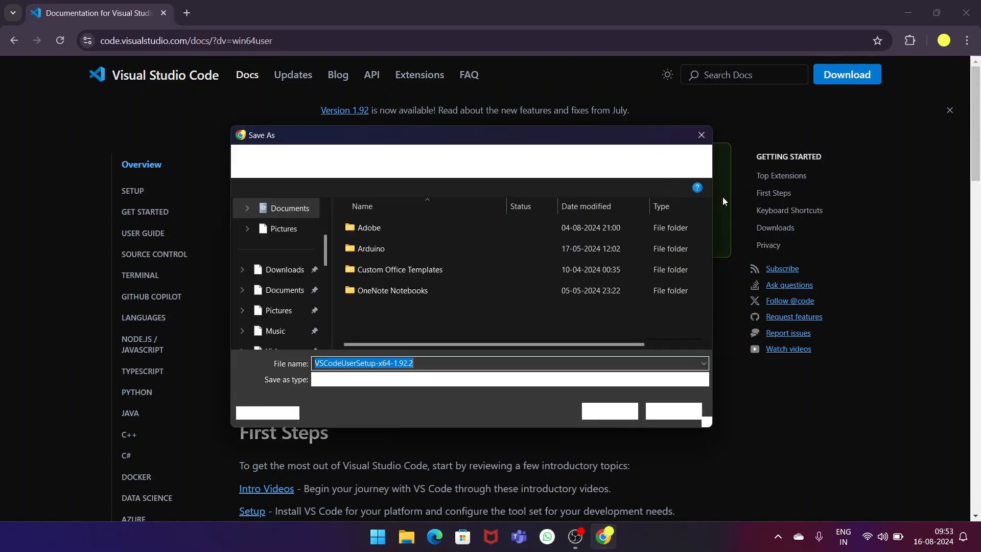
left_click(276, 270)
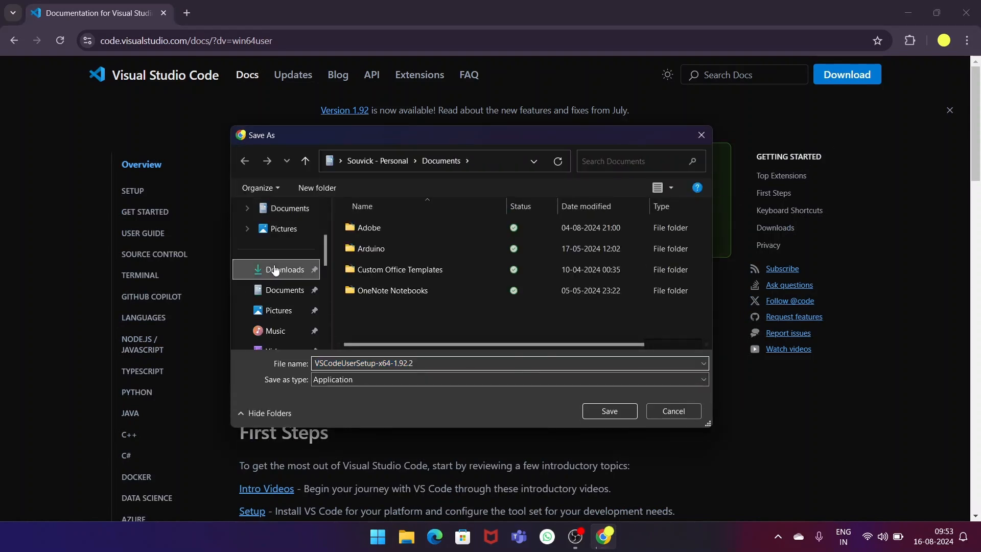
left_click(612, 408)
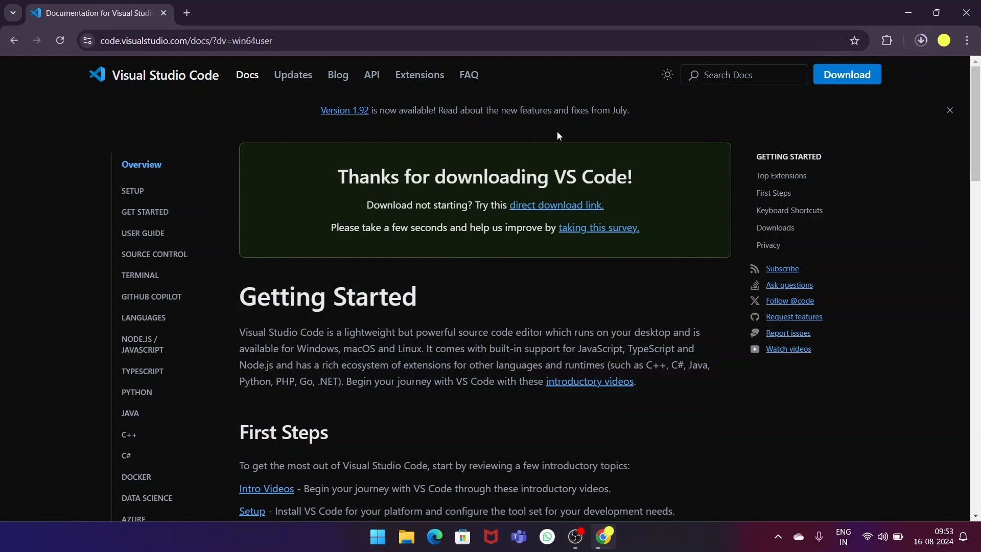
Search for "mingw download" in a new tab and open the SourceForge page of MinGW - Minimalist GNU for Windows
left_click(186, 13)
left_click(176, 38)
type("m")
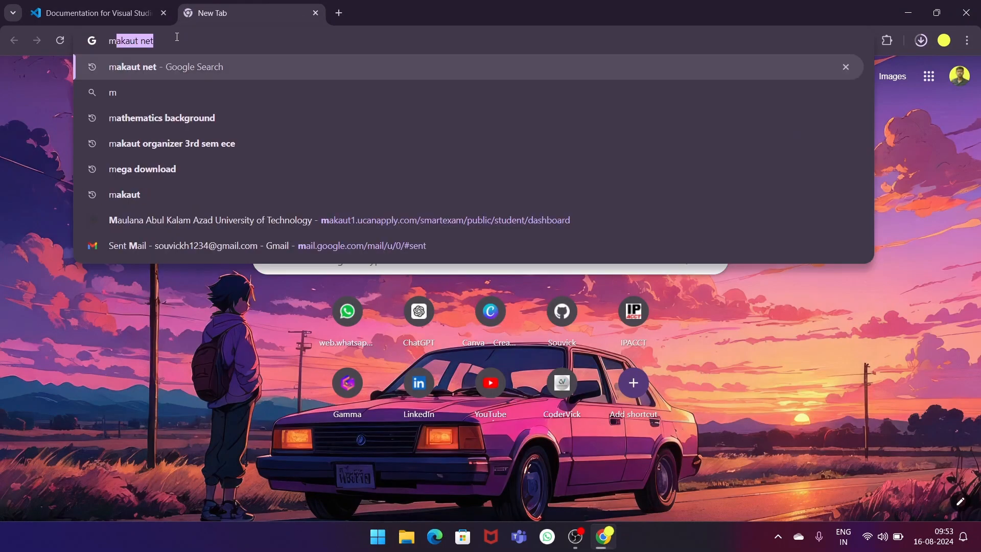
type("ingwe")
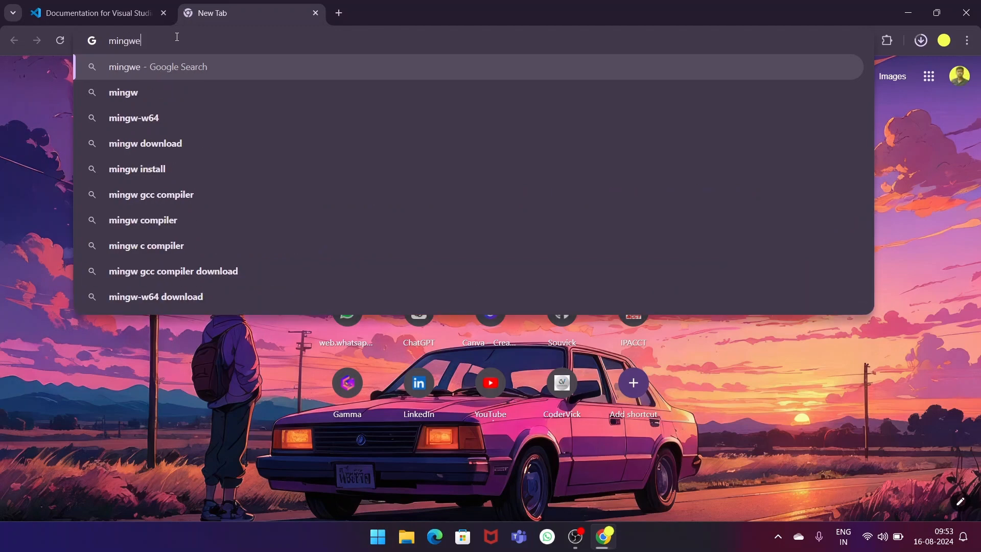
key("BackSpace")
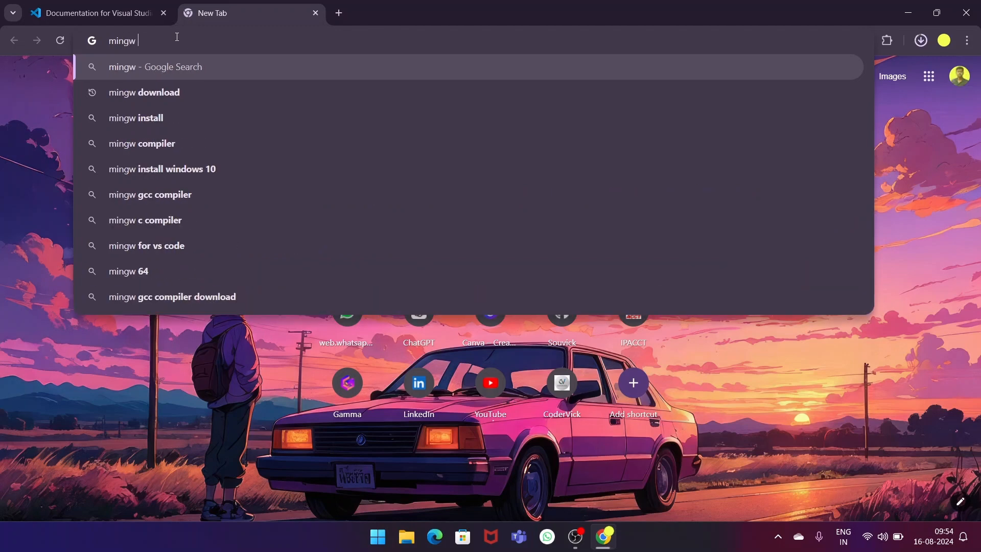
left_click(215, 96)
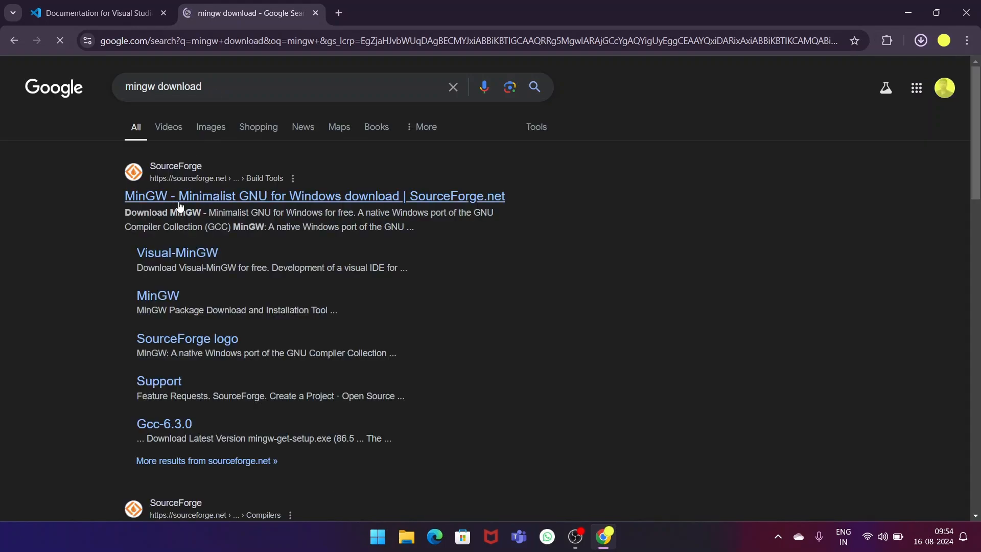
left_click(190, 199)
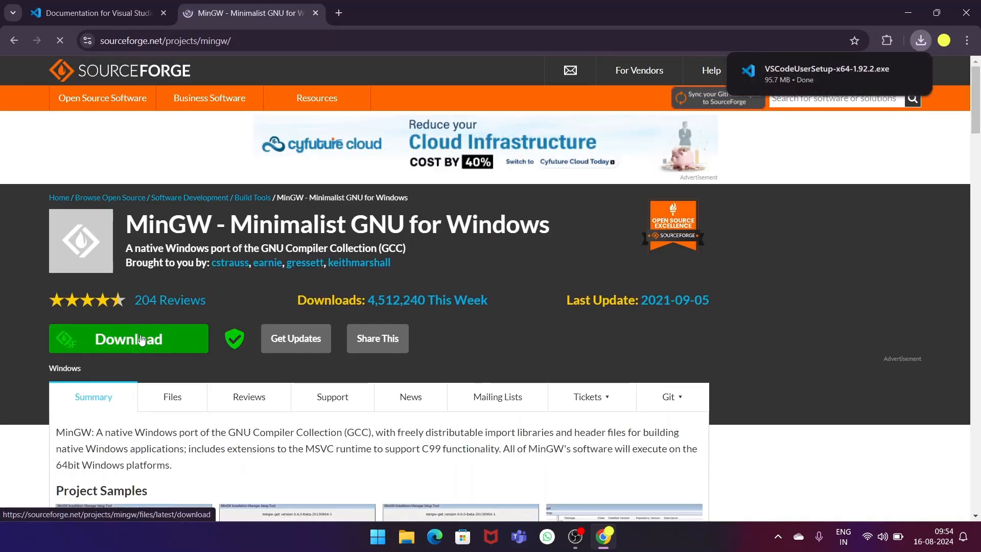
Download the MinGW installer mingw-get-setup from SourceForge and save it in the Downloads folder
left_click(141, 338)
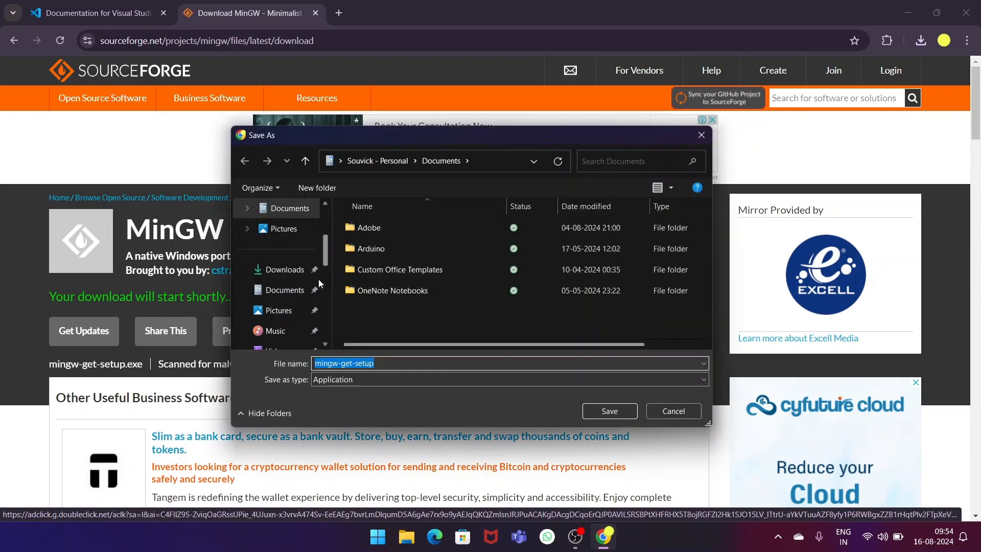
left_click(301, 275)
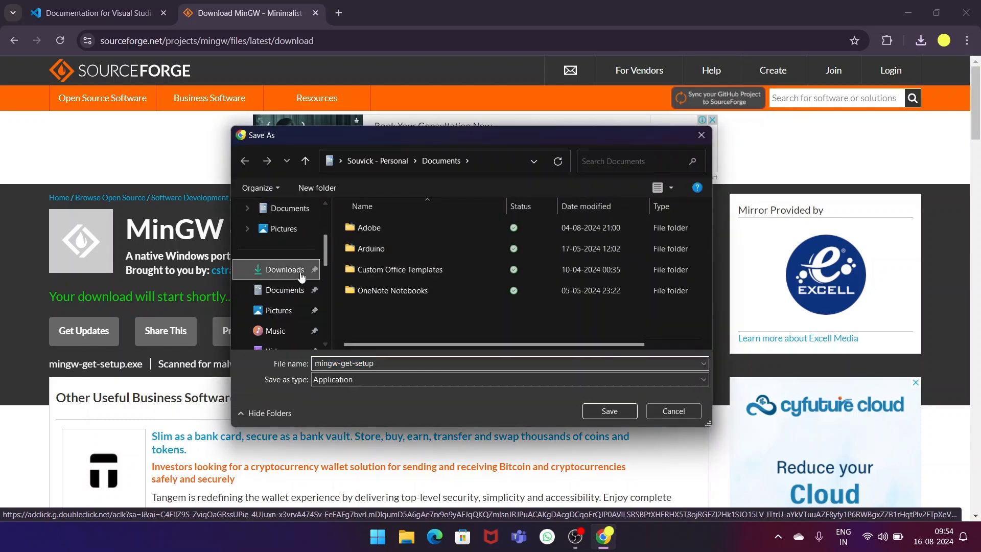
left_click(610, 411)
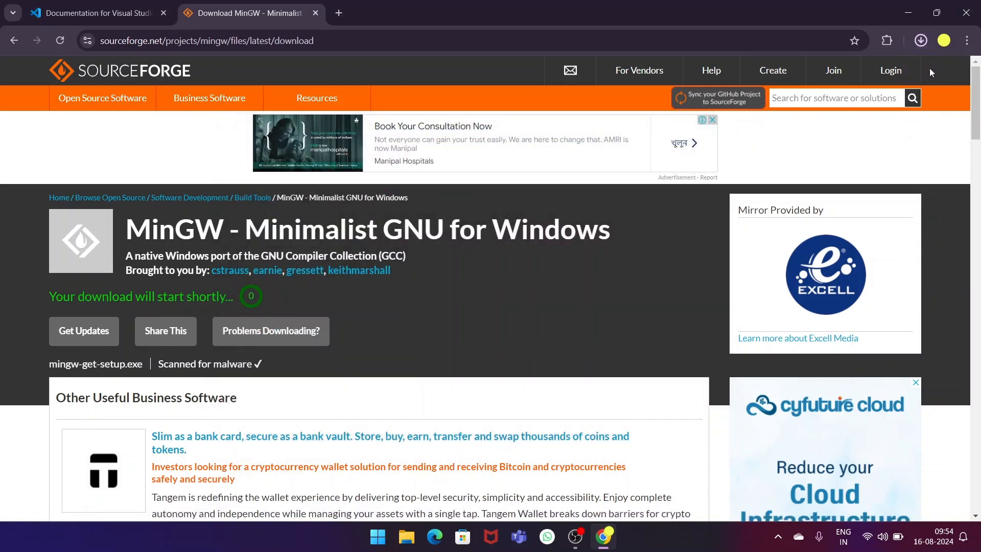
Run the downloaded Visual Studio Code setup, accept the license agreement, start installing with the default options and minimize the wizard
left_click(920, 41)
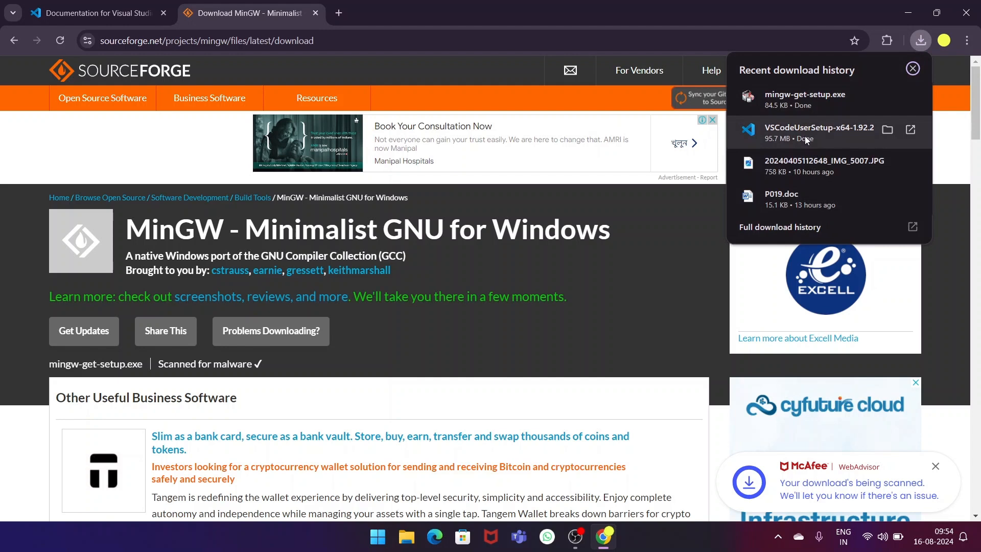
left_click(789, 134)
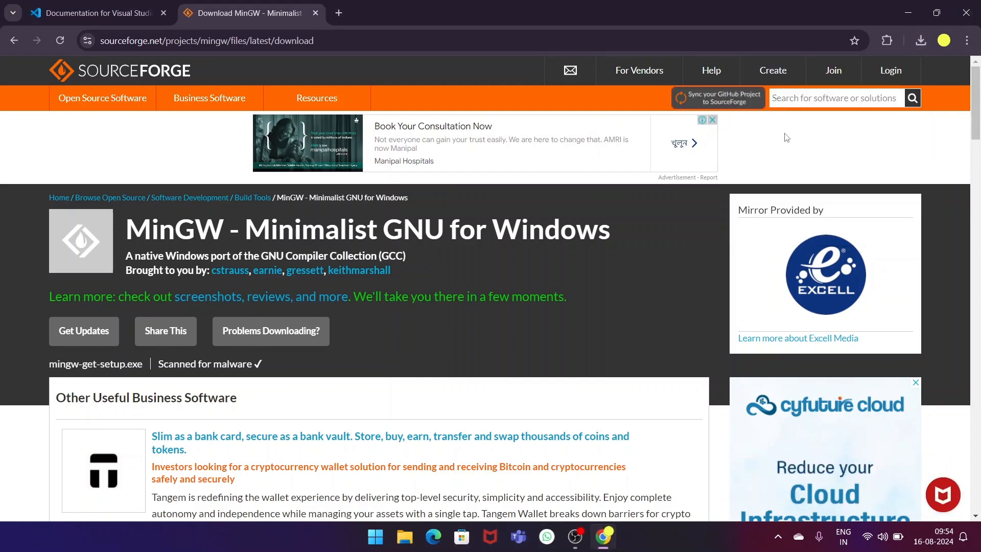
left_click(341, 351)
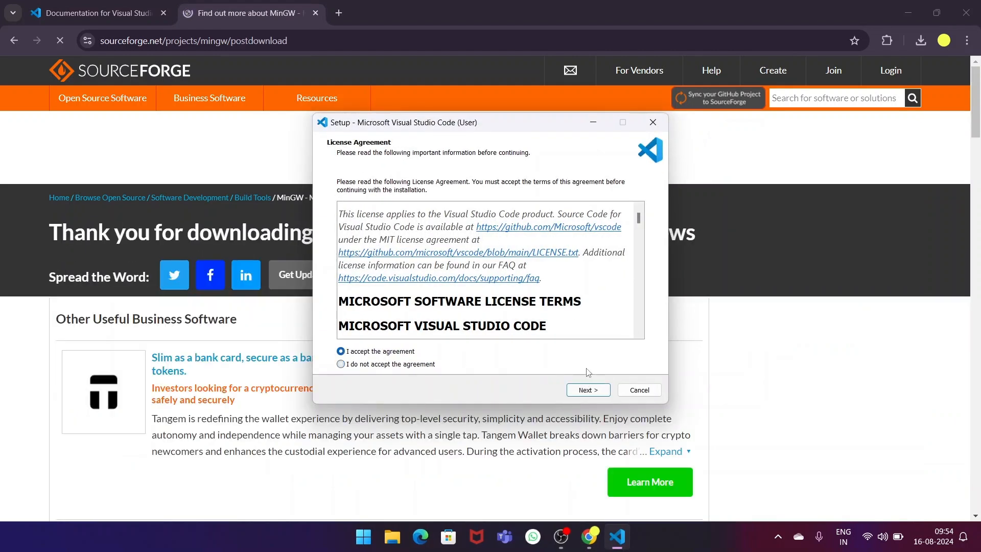
left_click(589, 390)
left_click(588, 390)
left_click(588, 390)
left_click(588, 390)
left_click(587, 390)
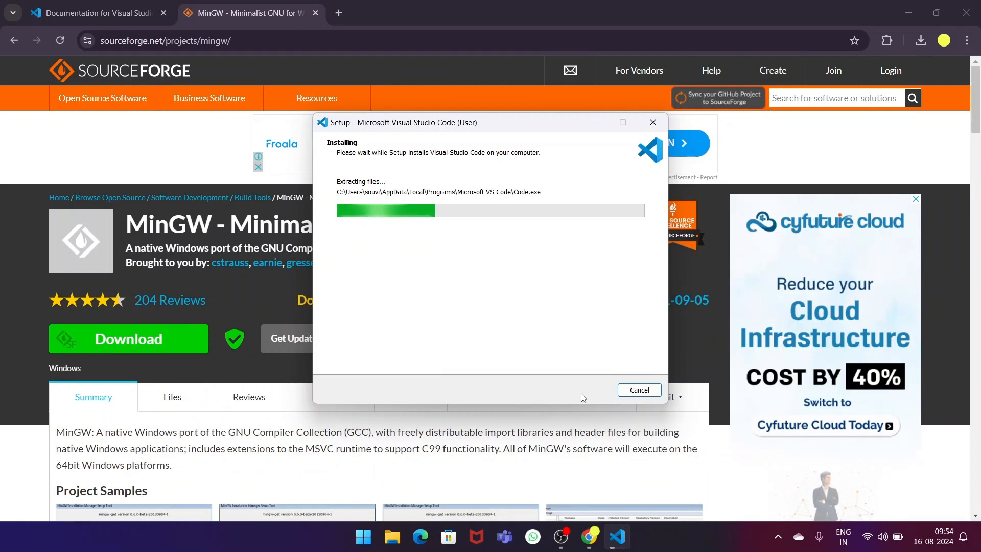
left_click(594, 125)
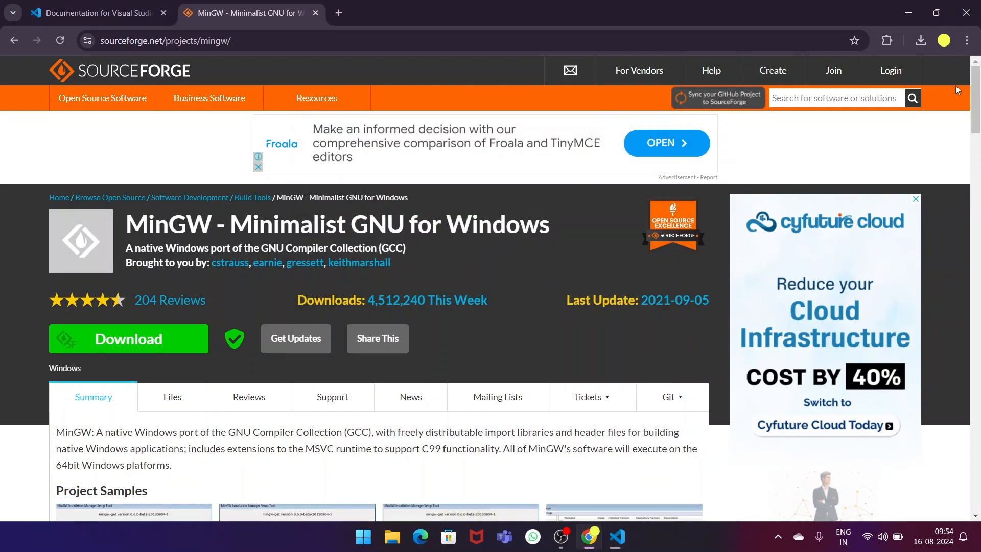
Run mingw-get-setup.exe to set up the MinGW Installation Manager in C:\MinGW with default preferences, and finish the Visual Studio Code setup wizard
left_click(921, 41)
left_click(805, 99)
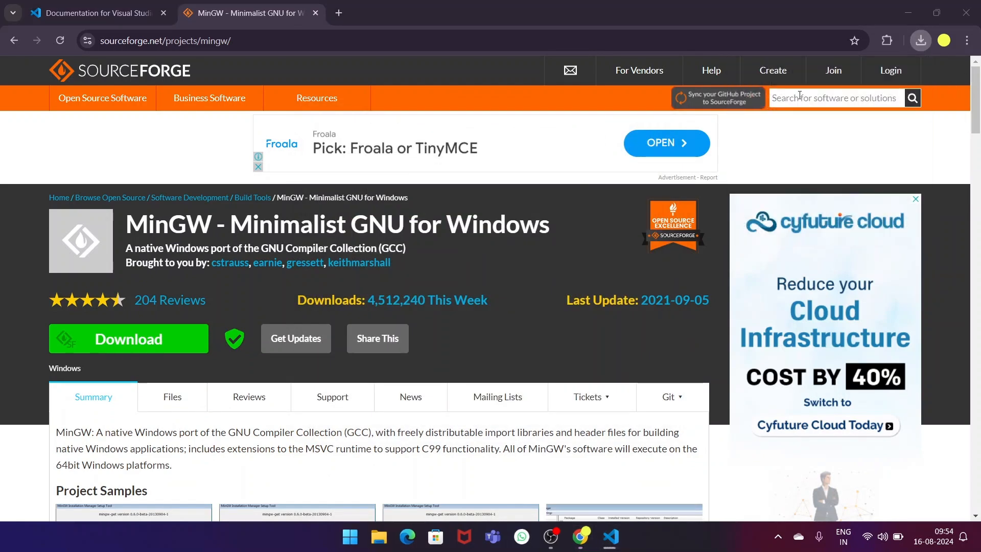
left_click(556, 403)
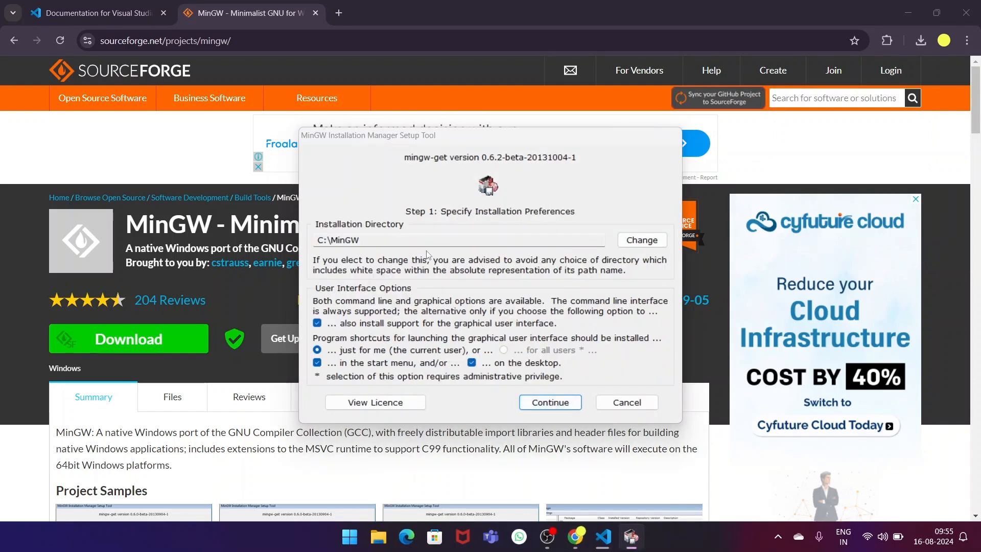
left_click(534, 404)
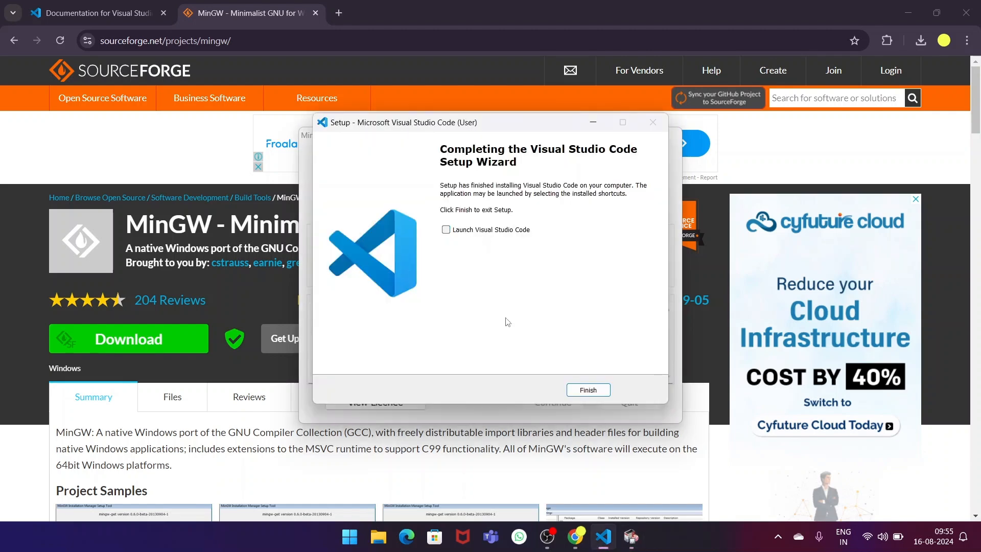
left_click(588, 389)
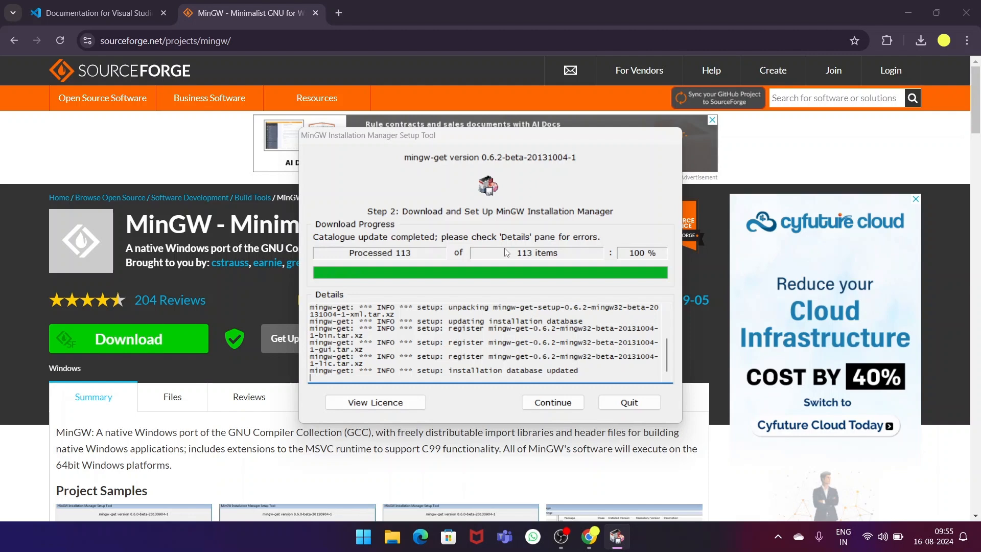
left_click(553, 403)
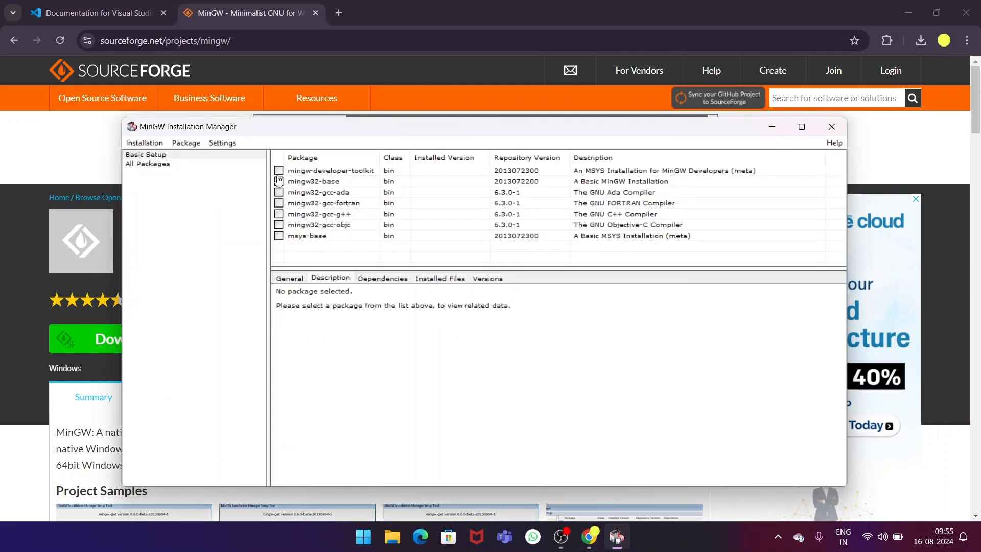
Mark mingw-developer-toolkit, mingw32-base and the Ada, FORTRAN, C++ and Objective-C compiler packages for installation
left_click(279, 171)
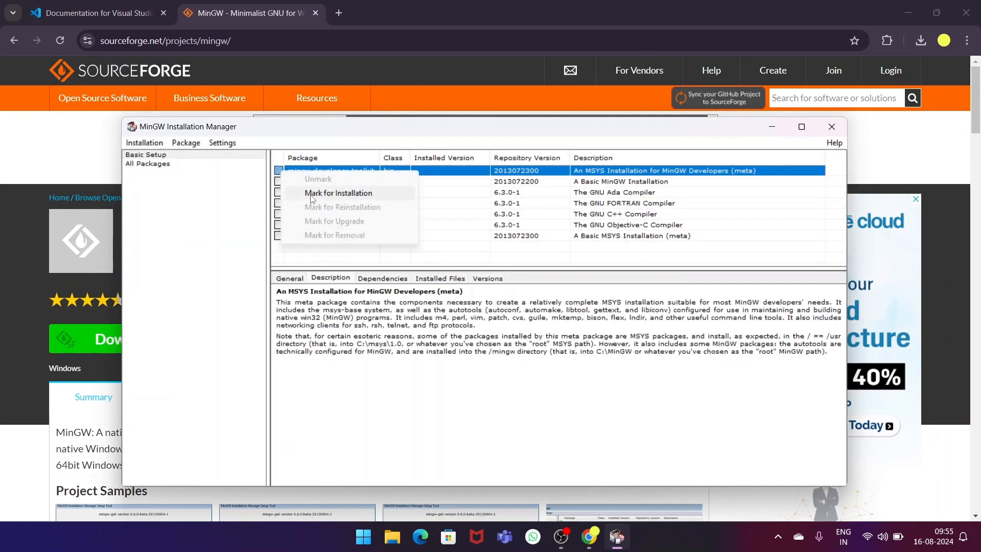
left_click(312, 194)
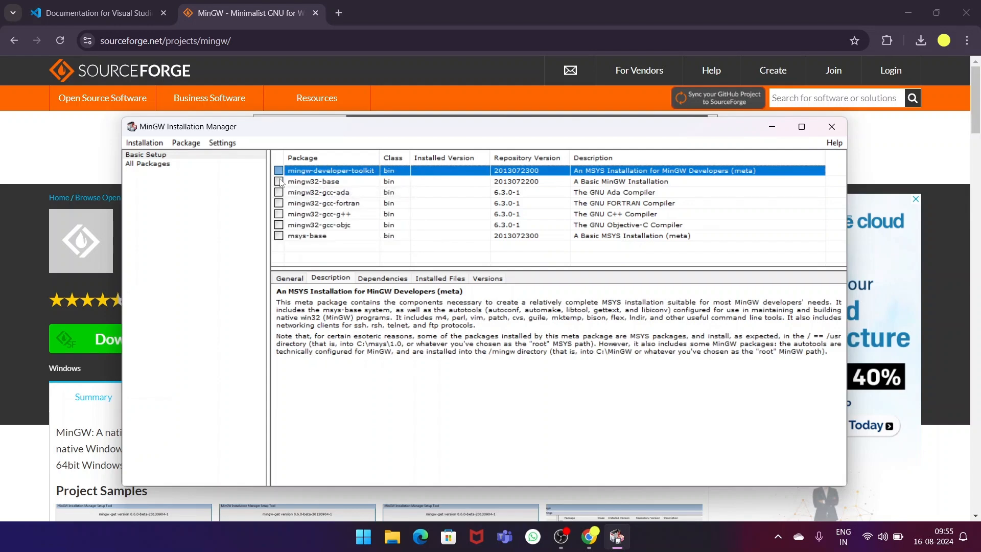
left_click(278, 181)
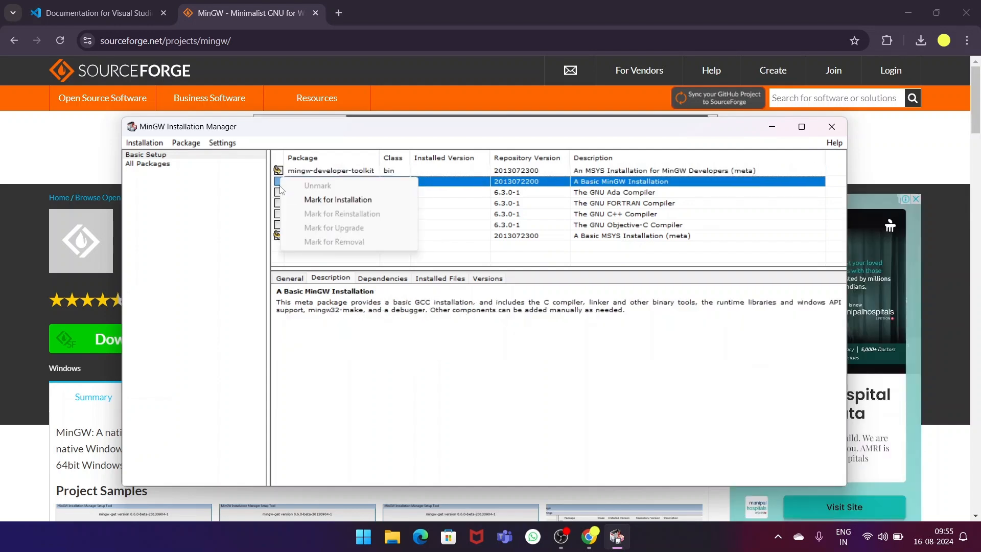
left_click(319, 203)
left_click(279, 192)
left_click(319, 214)
left_click(278, 202)
left_click(320, 225)
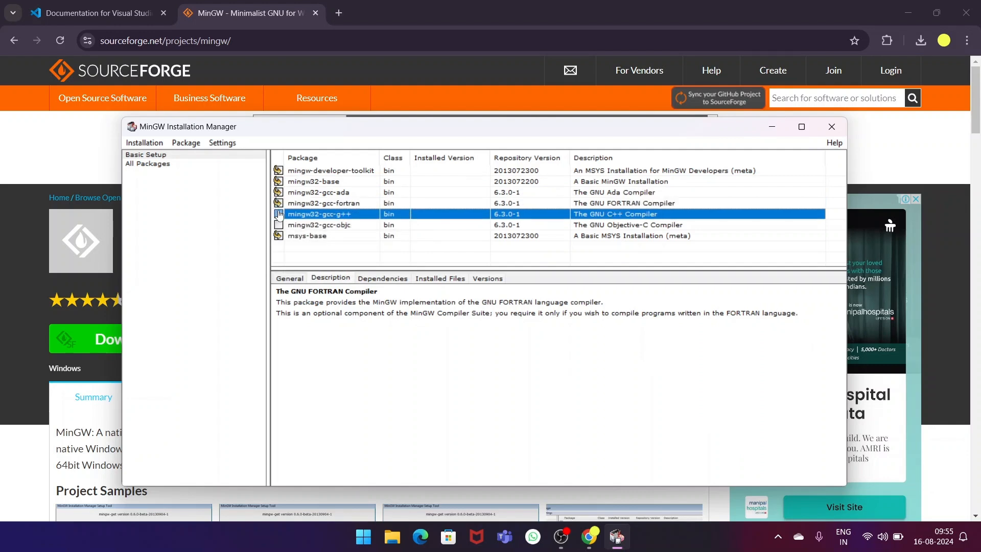
left_click(278, 214)
left_click(319, 235)
left_click(279, 225)
left_click(323, 247)
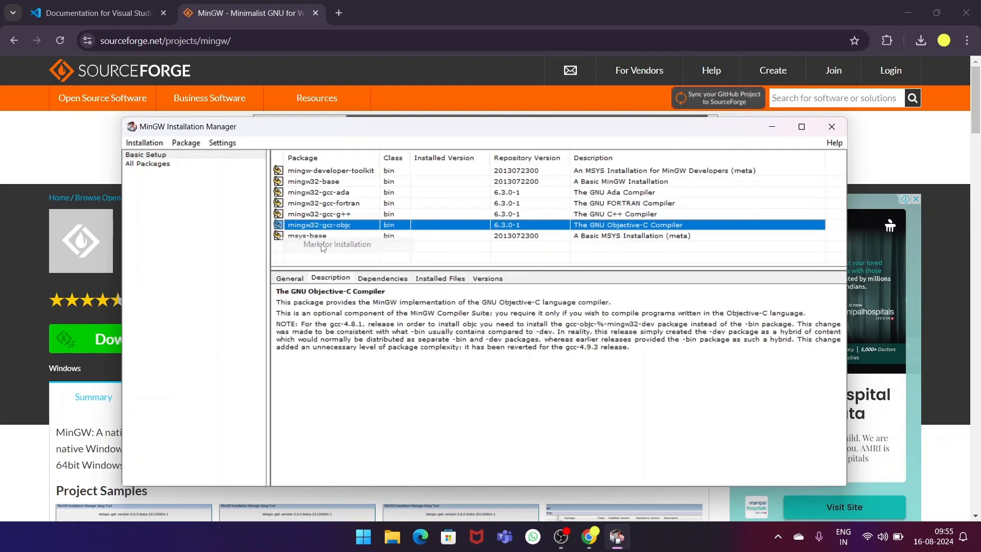
Apply the scheduled package changes to install the marked packages, and close the browser and the MinGW Installation Manager
left_click(143, 143)
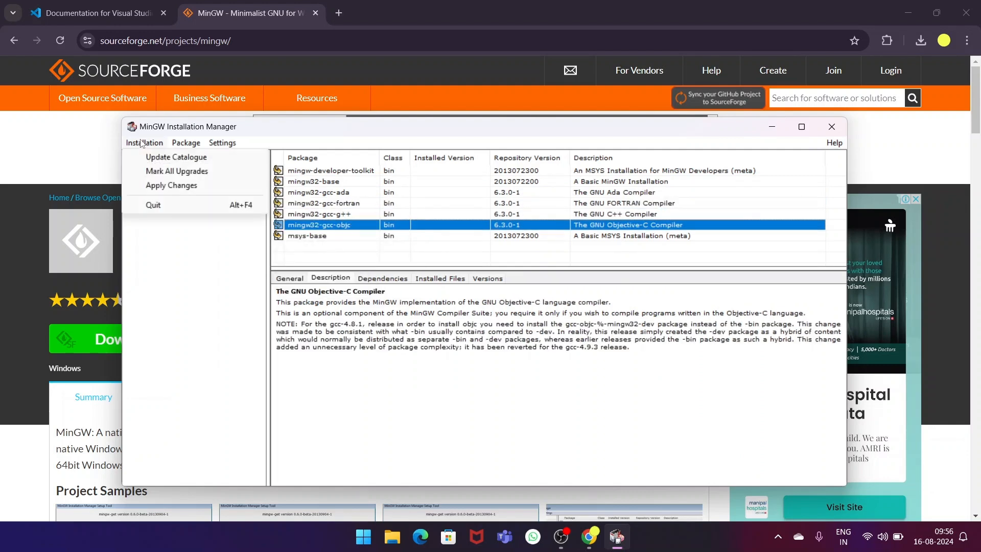
left_click(168, 184)
left_click(374, 208)
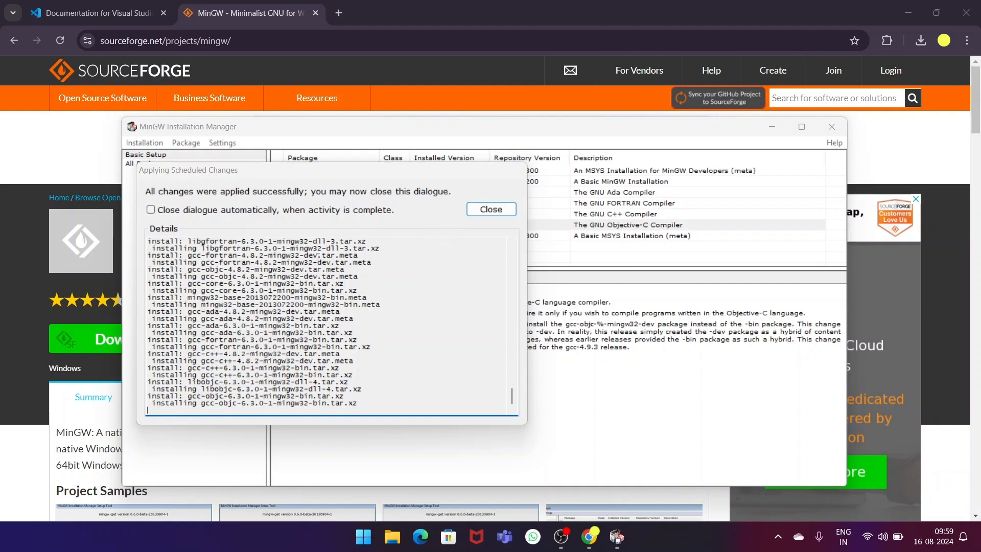
left_click(489, 209)
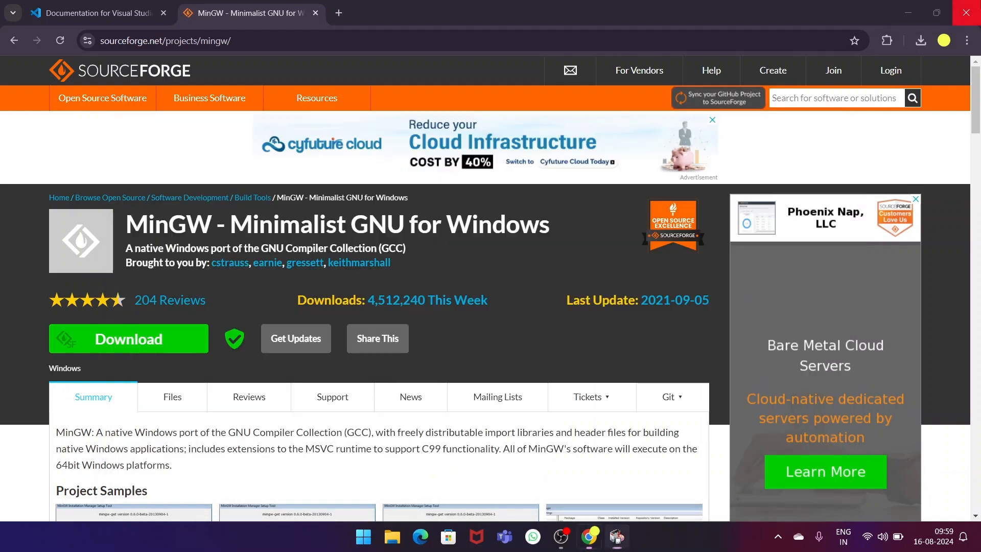
left_click(966, 13)
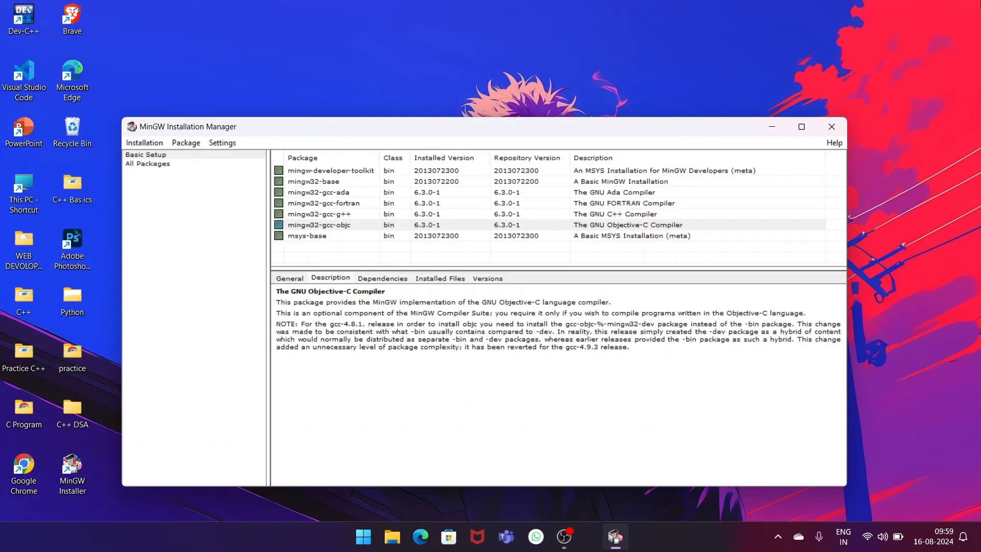
left_click(832, 128)
Search Windows for "edit sy" and open the "Edit the system environment variables" settings
left_click(387, 546)
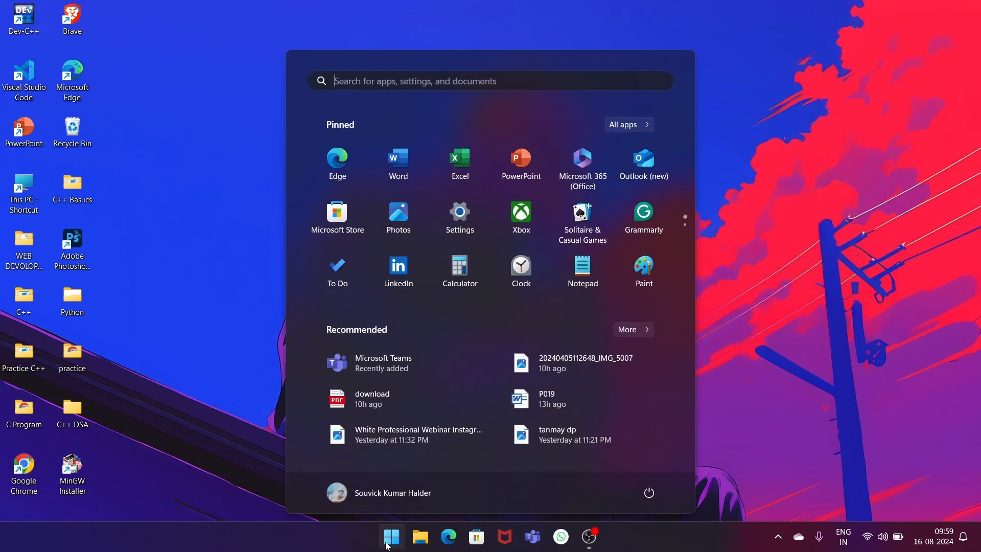
type("edut")
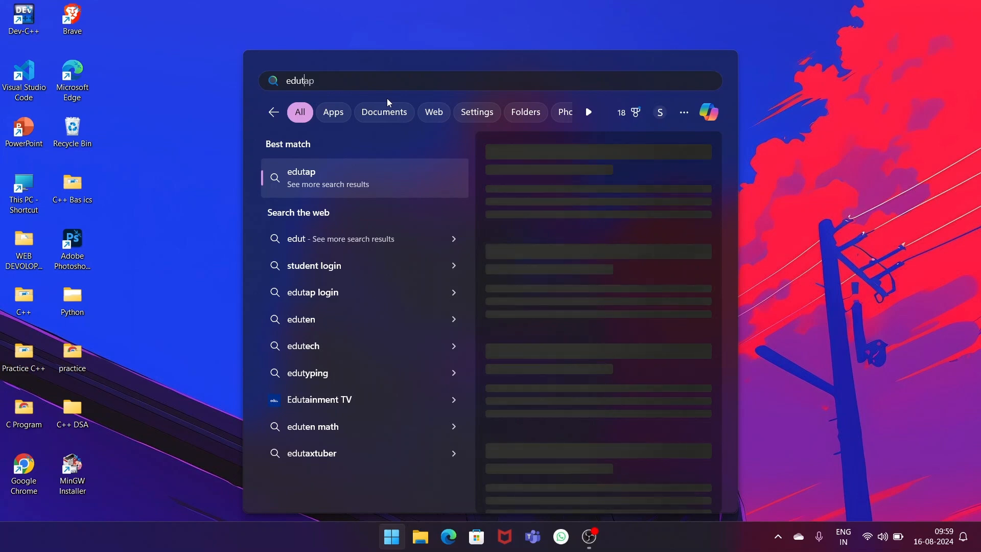
key("BackSpace")
key("BackSpace")
key("BackSpace")
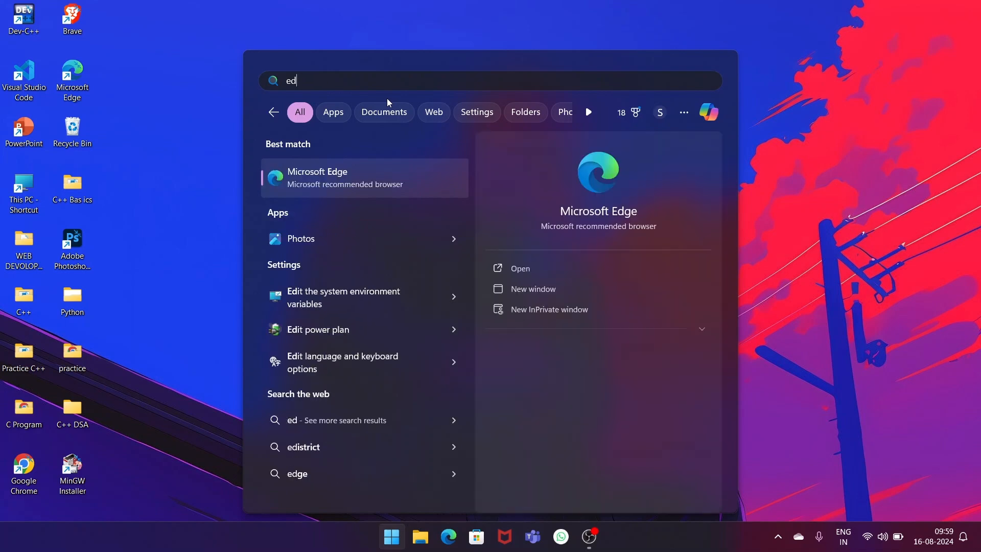
type("it sy")
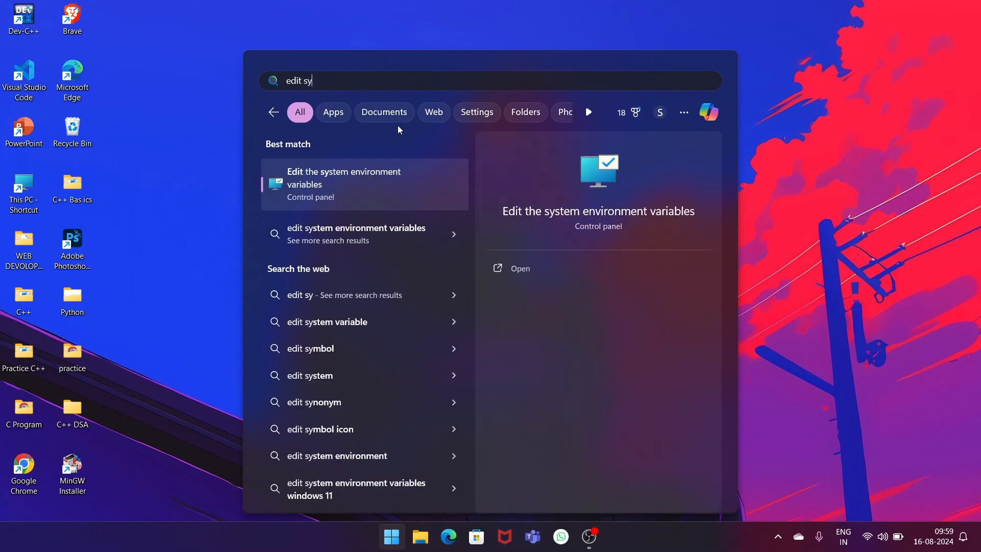
left_click(325, 194)
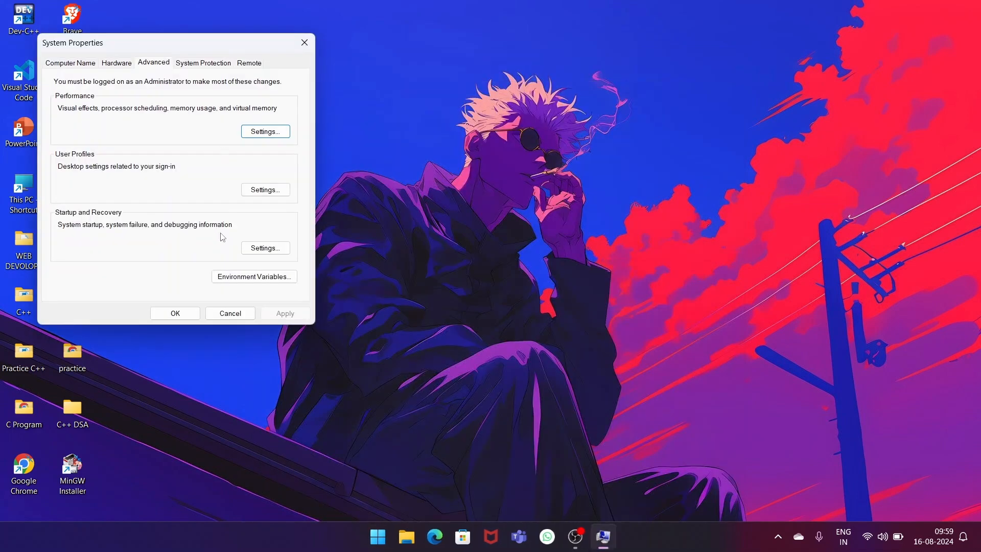
Open the Path entry of the system variables for editing
left_click(251, 277)
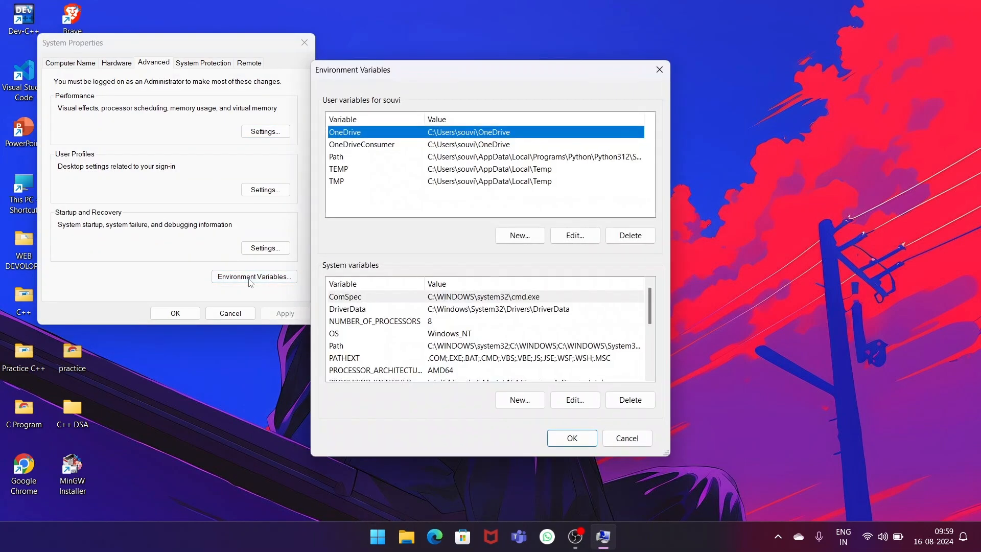
left_click(351, 350)
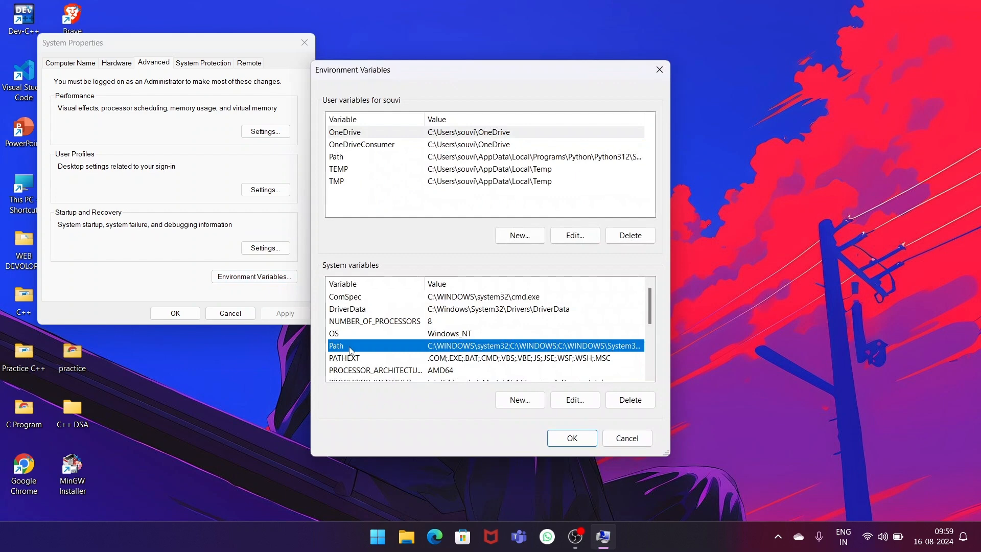
left_click(573, 402)
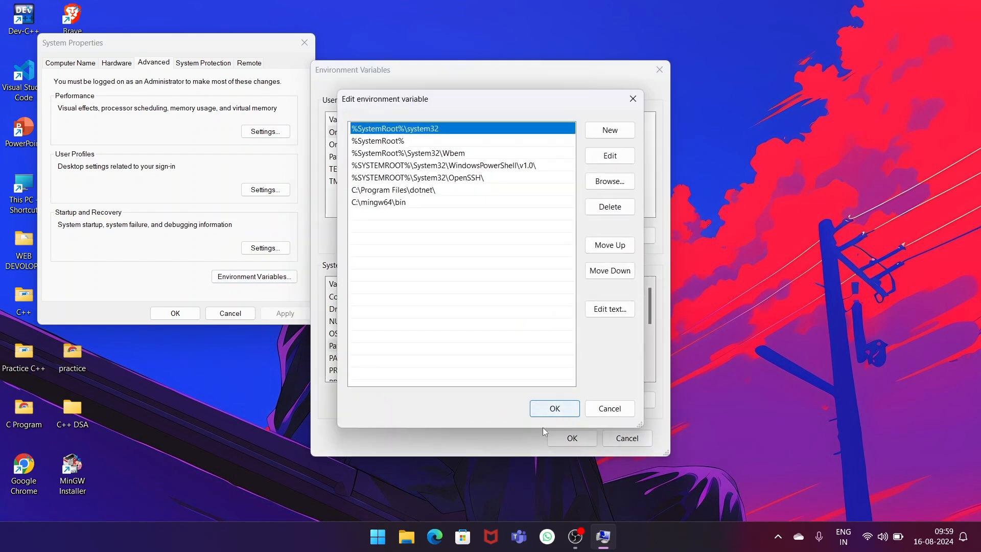
Switch to File Explorer, browse to the bin folder of MinGW on drive C and copy its path
left_click(407, 537)
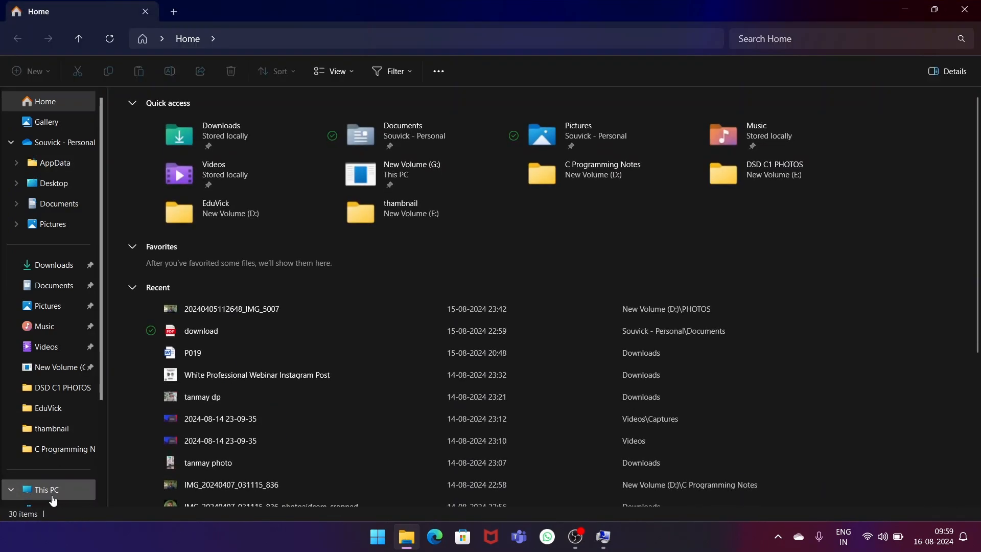
scroll(52, 491, "down", 2)
left_click(70, 384)
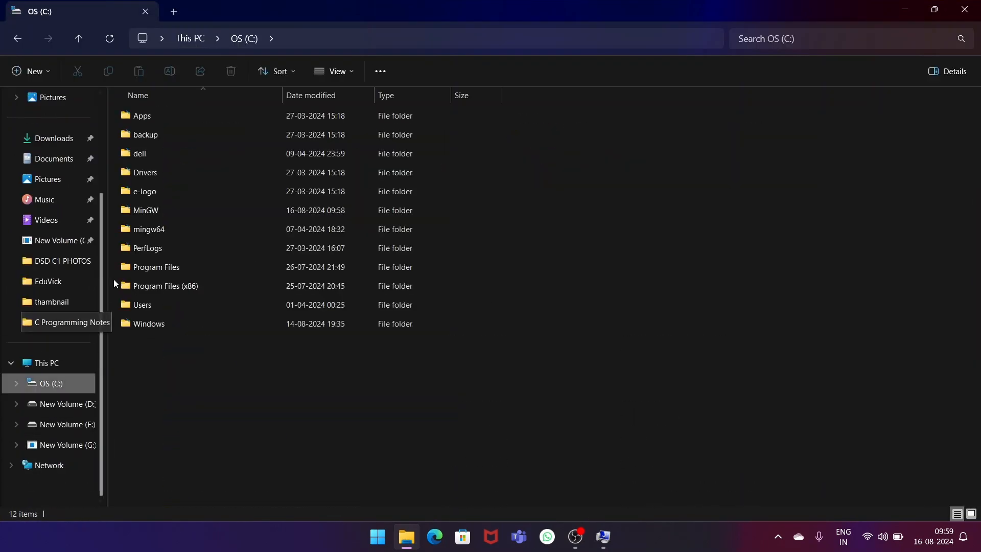
double_click(173, 209)
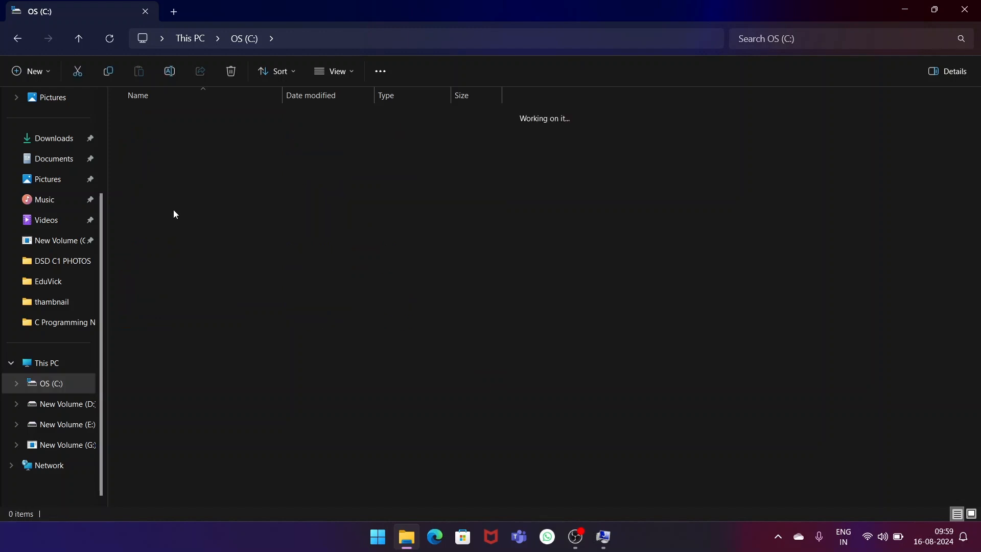
double_click(172, 116)
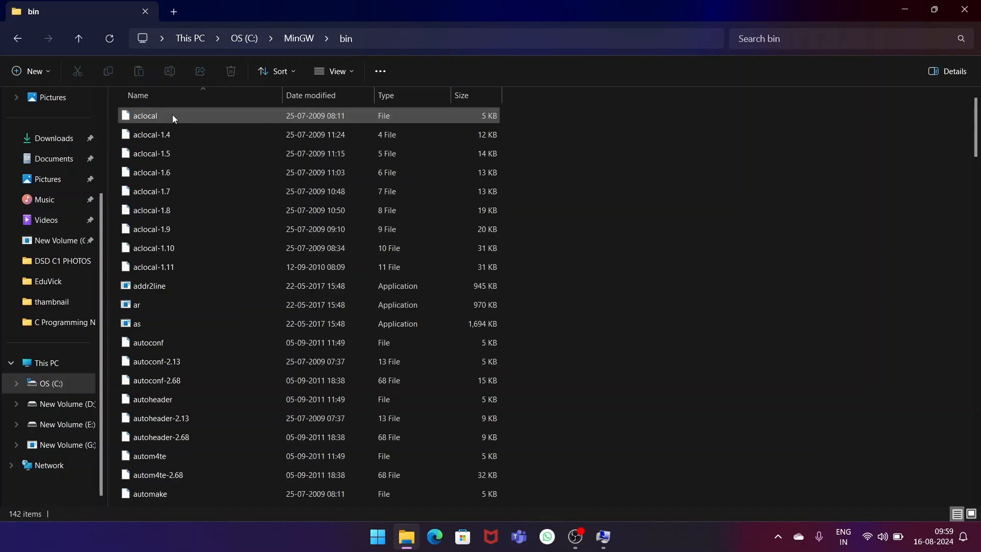
left_click(380, 35)
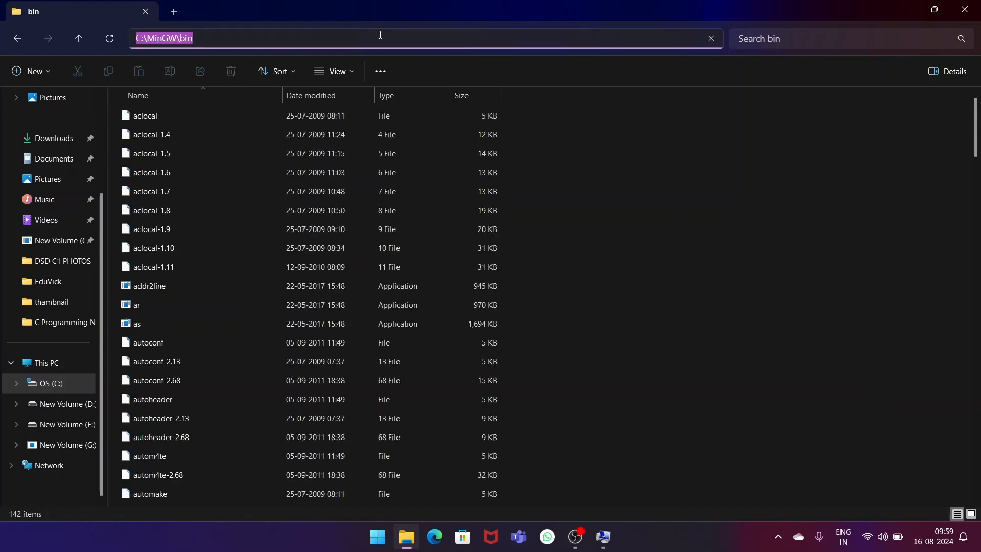
scroll(710, 490, "down", 1)
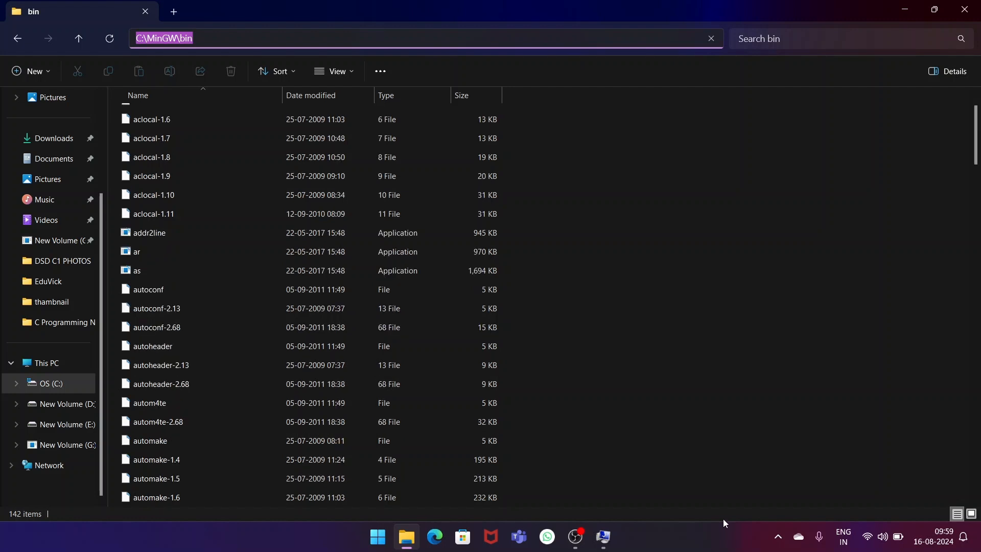
Add C:\MinGW\bin as a new entry of the system Path, accept all system dialogs and close the File Explorer window
left_click(603, 536)
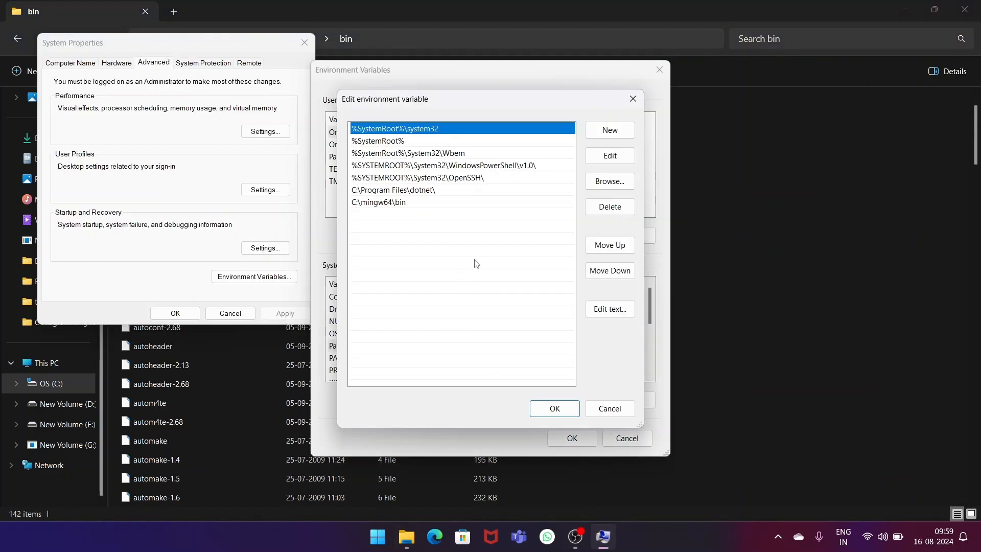
left_click(613, 134)
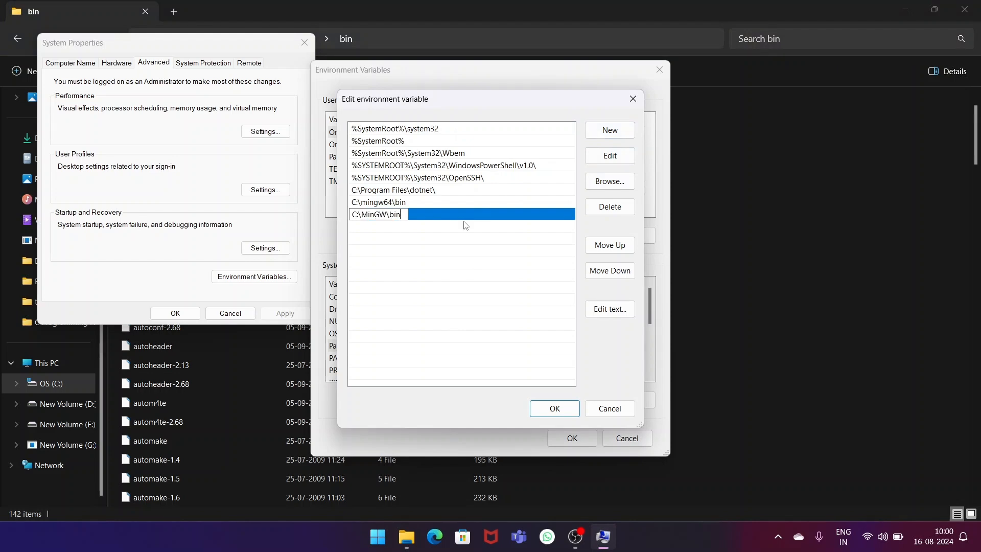
left_click(560, 408)
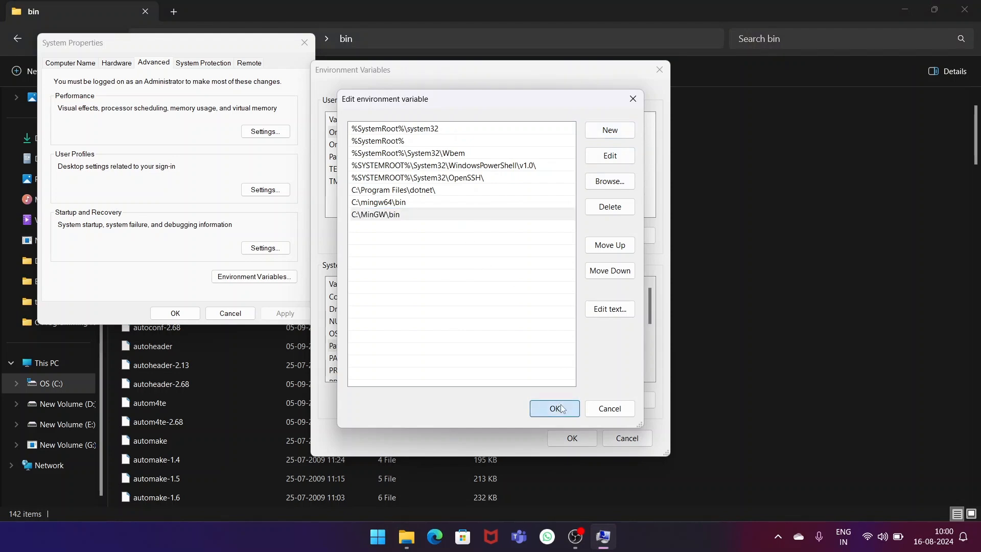
left_click(577, 439)
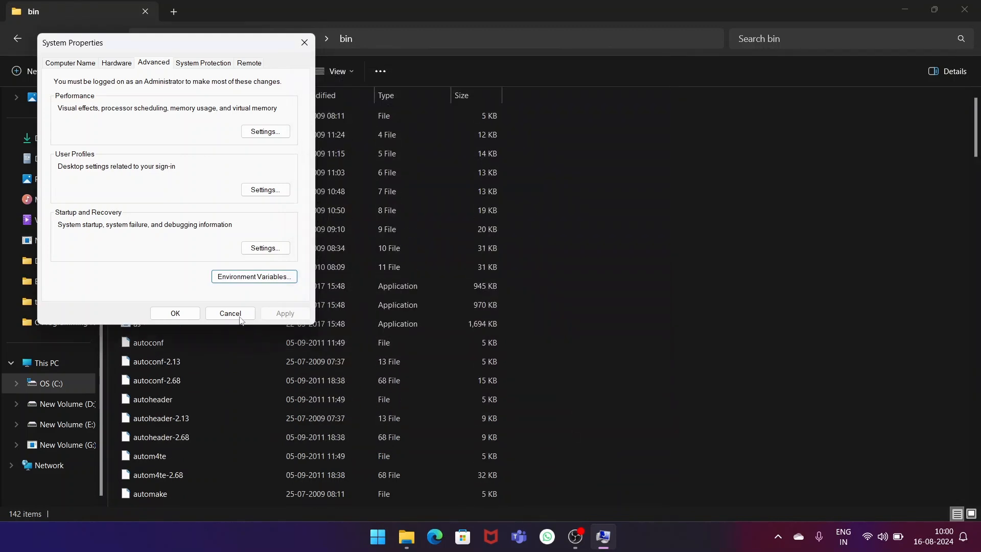
left_click(179, 313)
left_click(965, 9)
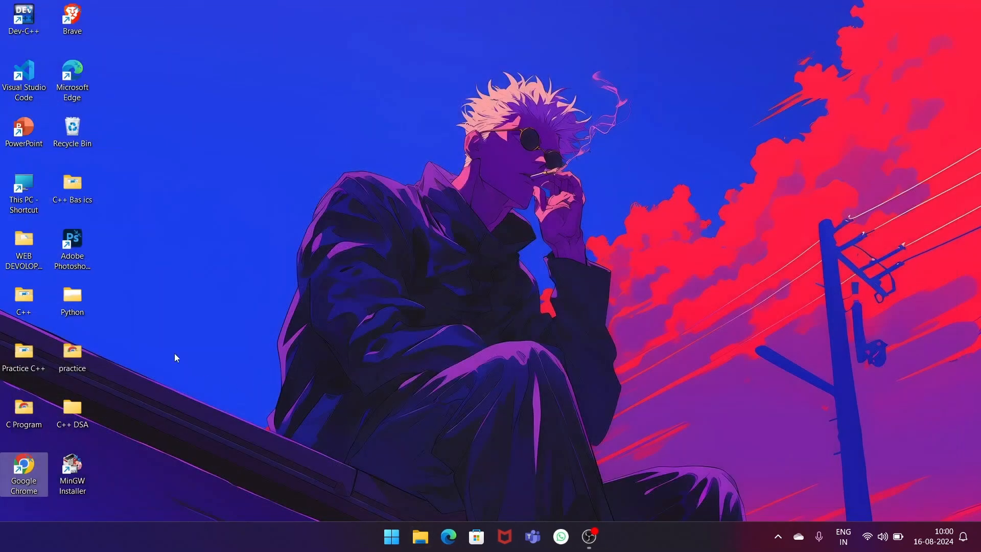
Launch Visual Studio Code from the desktop and create a folder named main inside the Day 1 folder
left_click(42, 81)
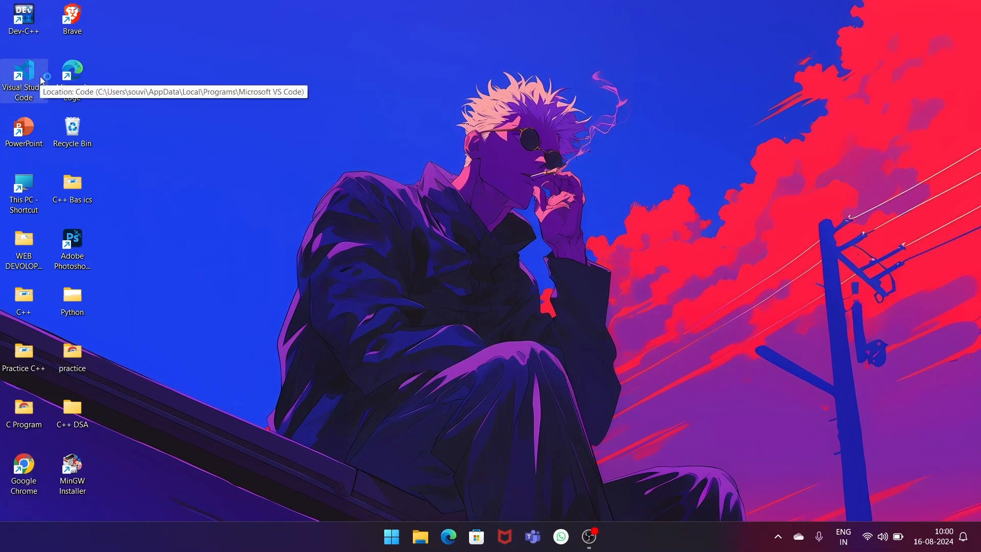
double_click(42, 81)
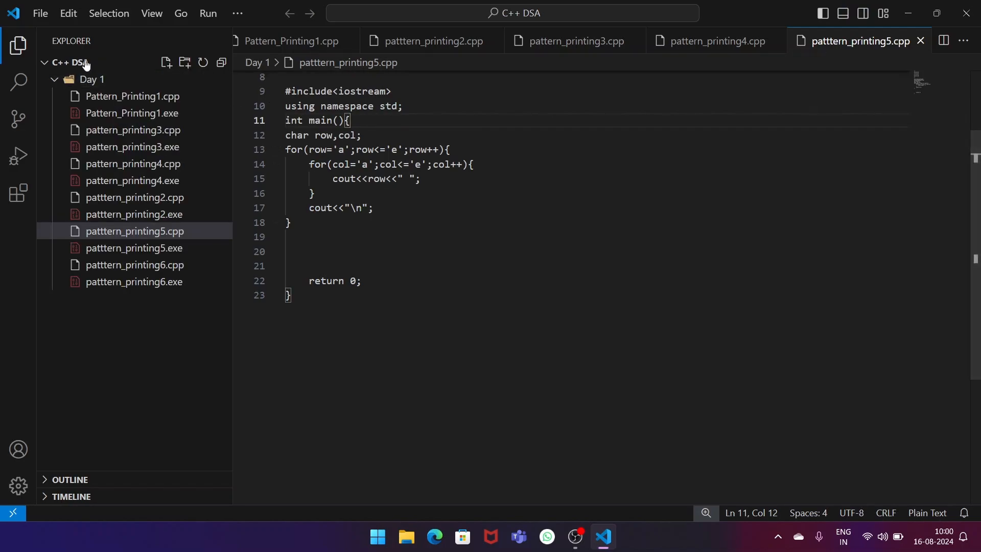
left_click(185, 62)
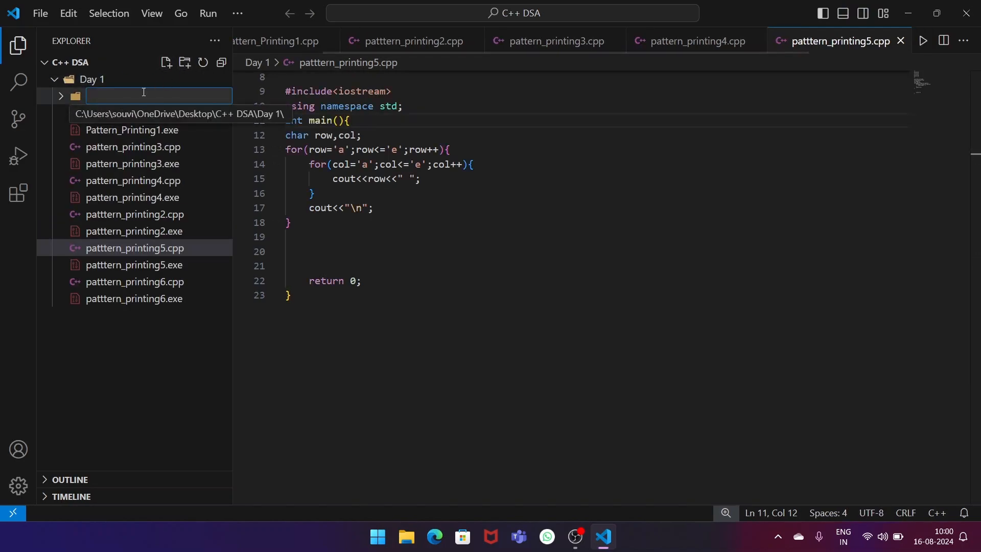
type("m")
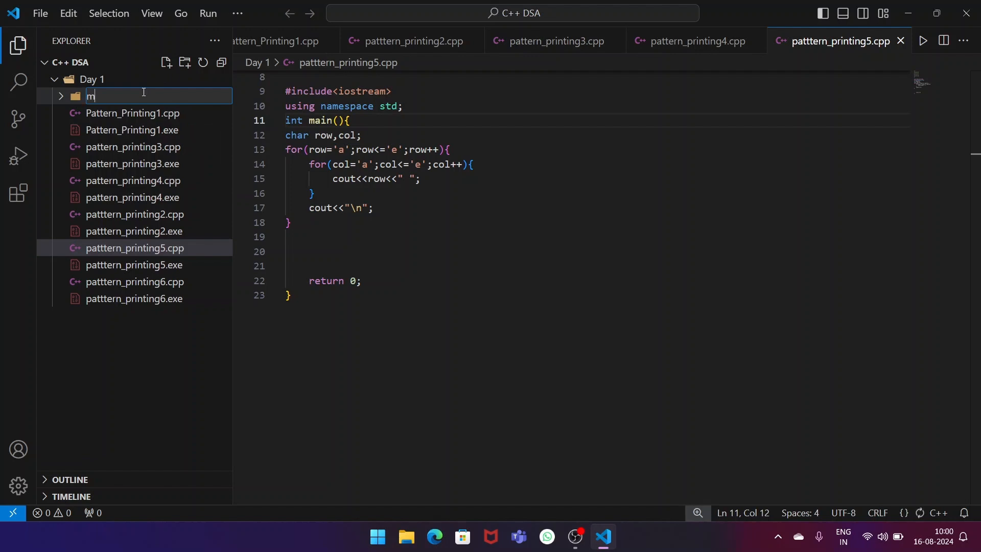
type("ain")
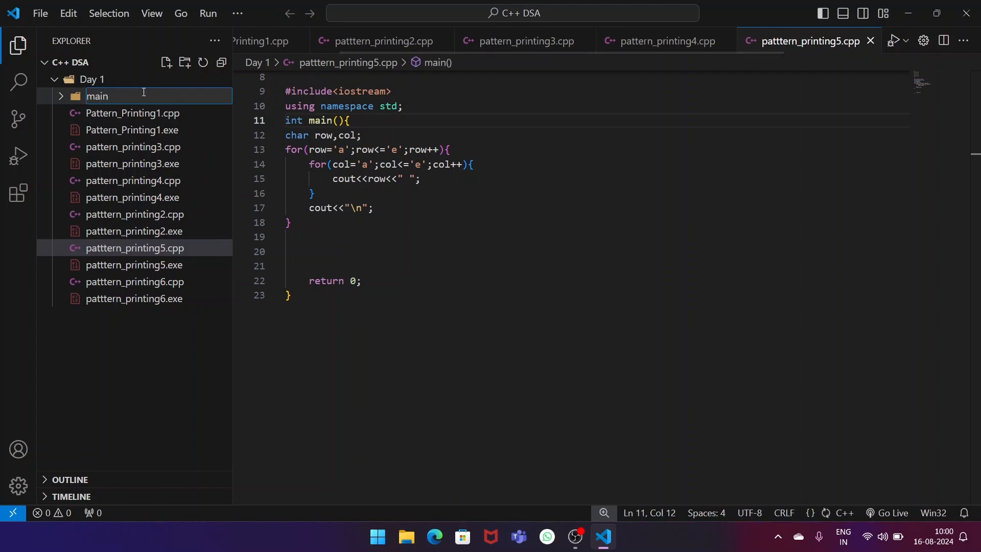
key("Return")
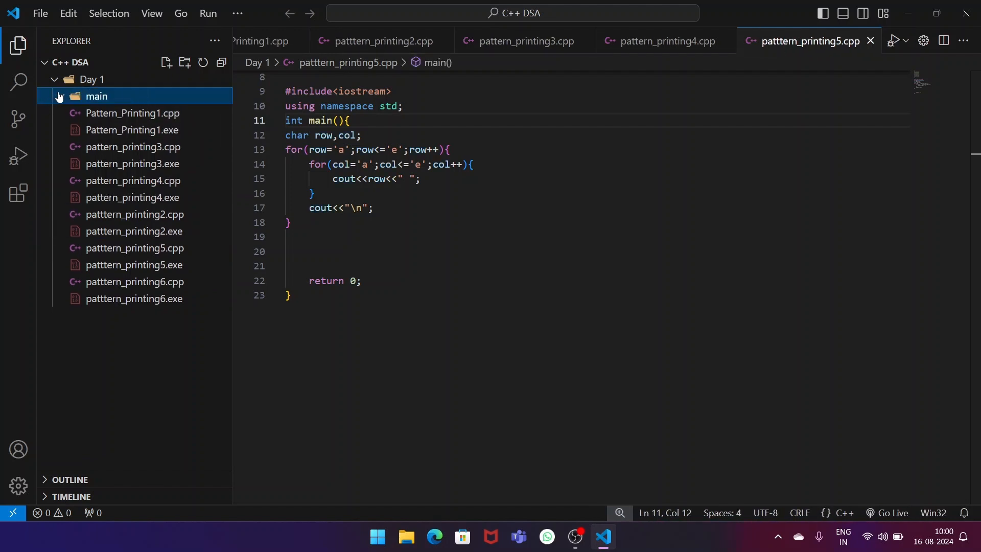
left_click(103, 102)
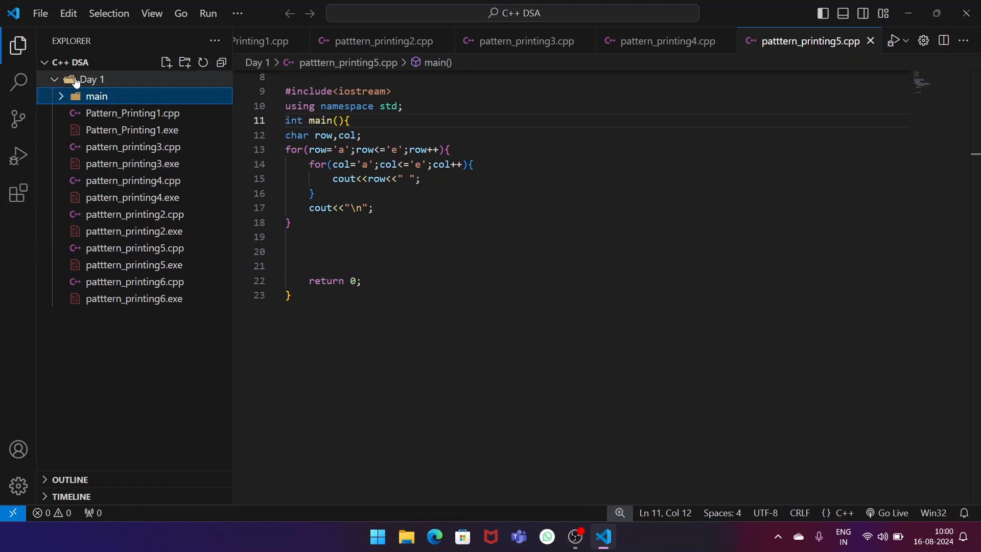
left_click(49, 63)
left_click(72, 69)
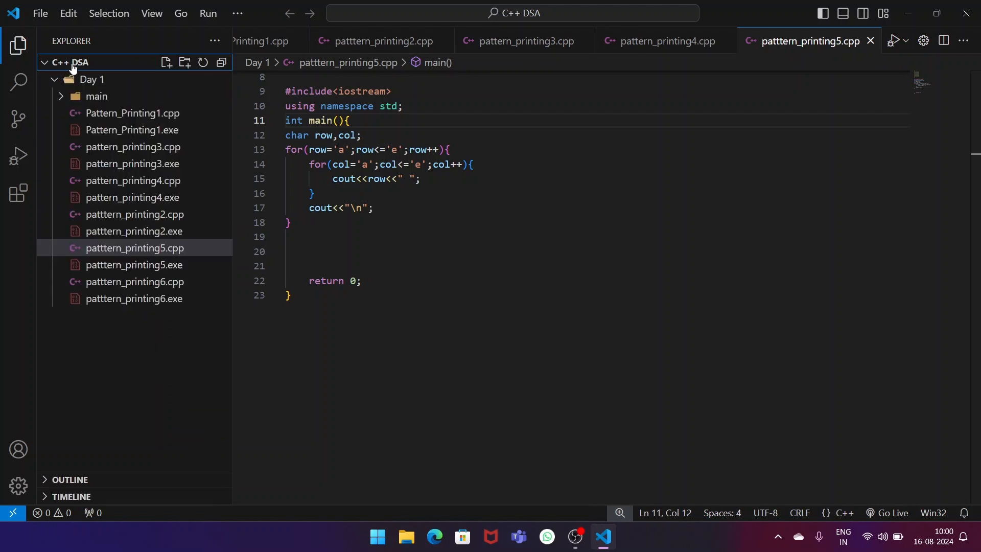
Look over the installed C/C++ extensions, search the extension marketplace for "code runner" and view the Code Runner details page before closing it
left_click(19, 195)
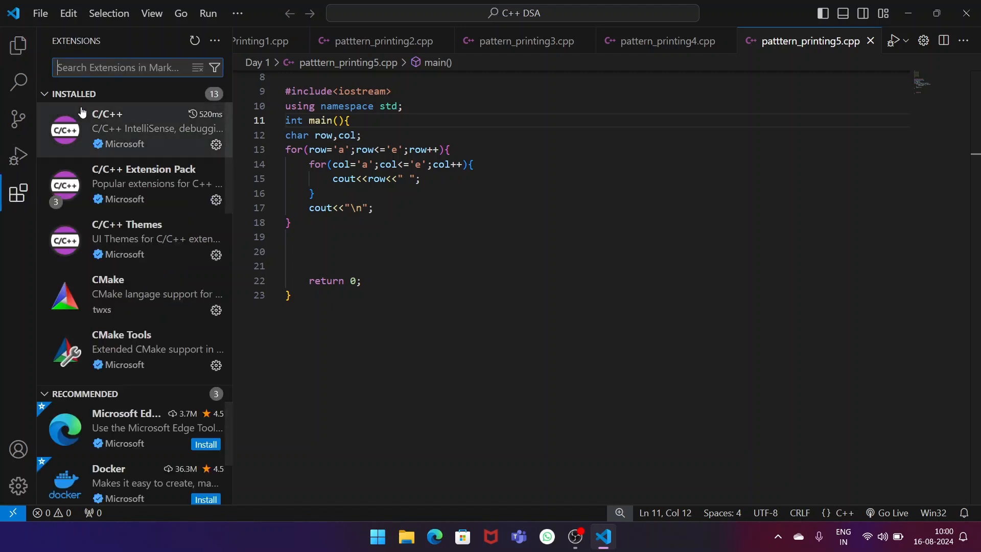
mouse_move(117, 120)
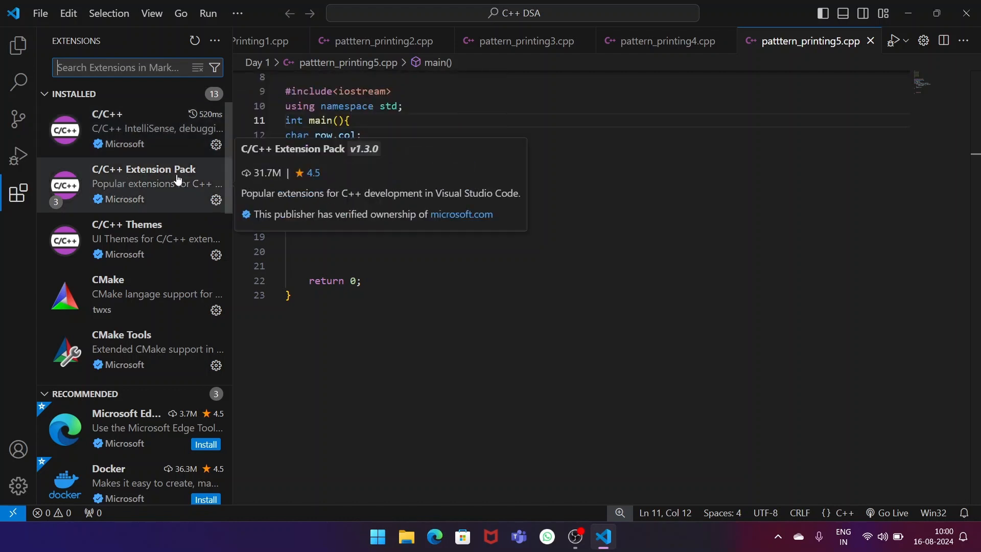
type("code")
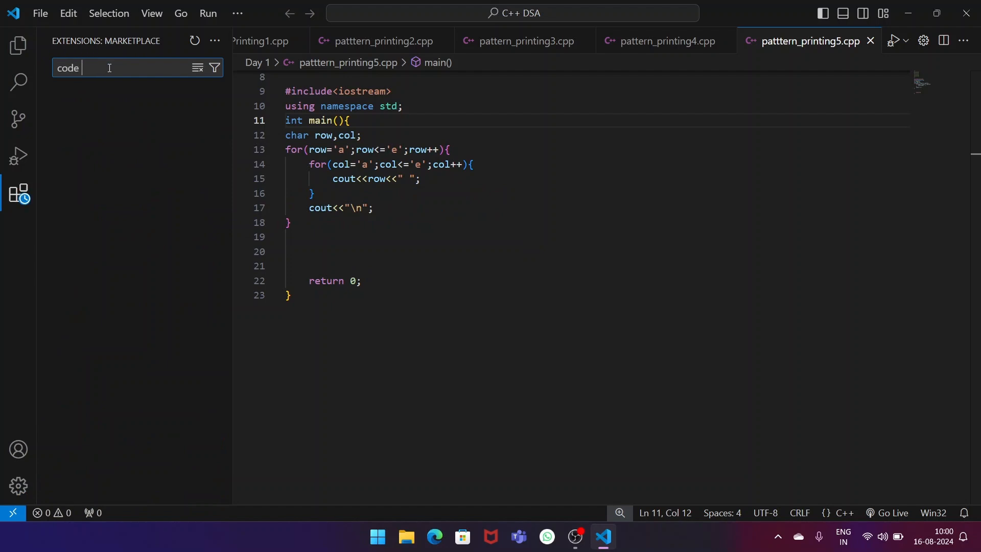
type(" runner")
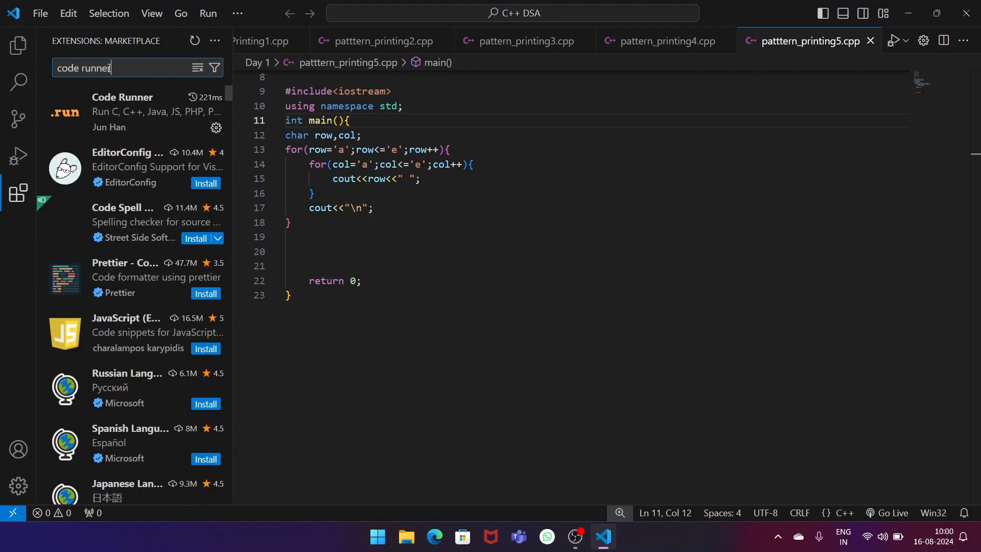
left_click(105, 109)
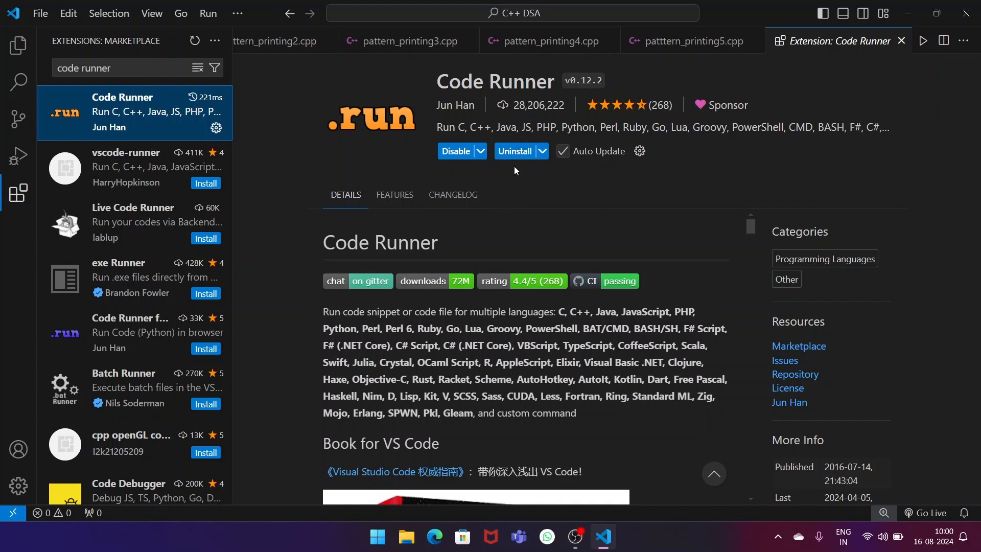
left_click(246, 68)
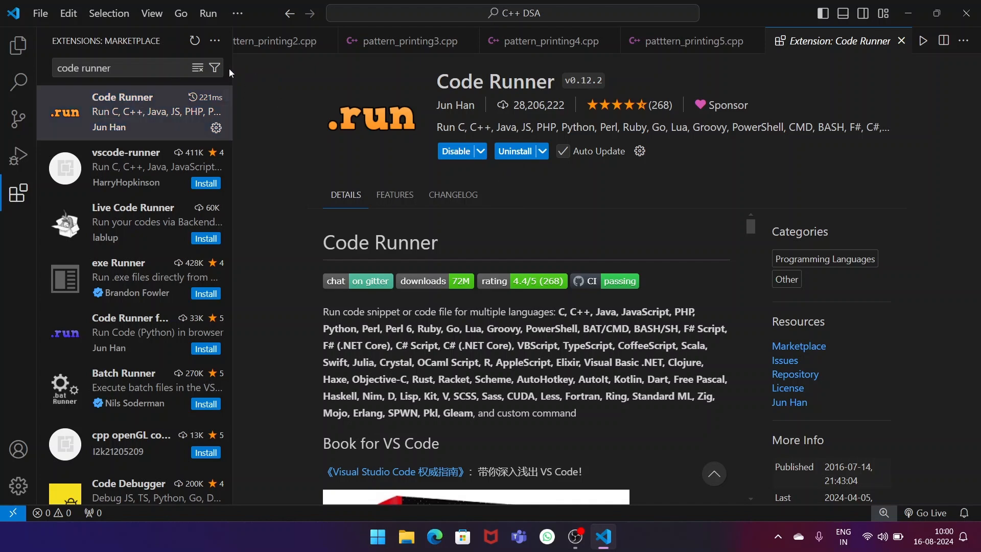
left_click(903, 41)
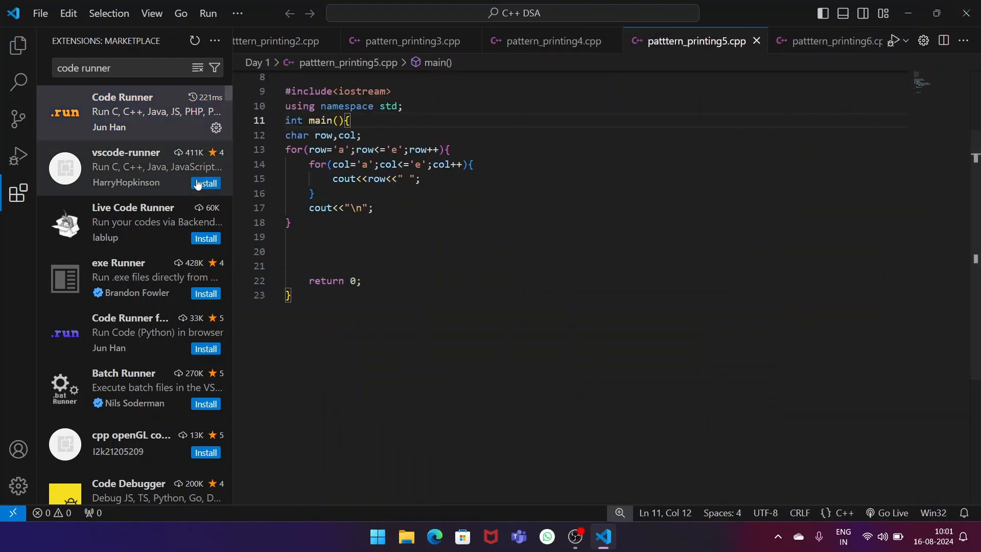